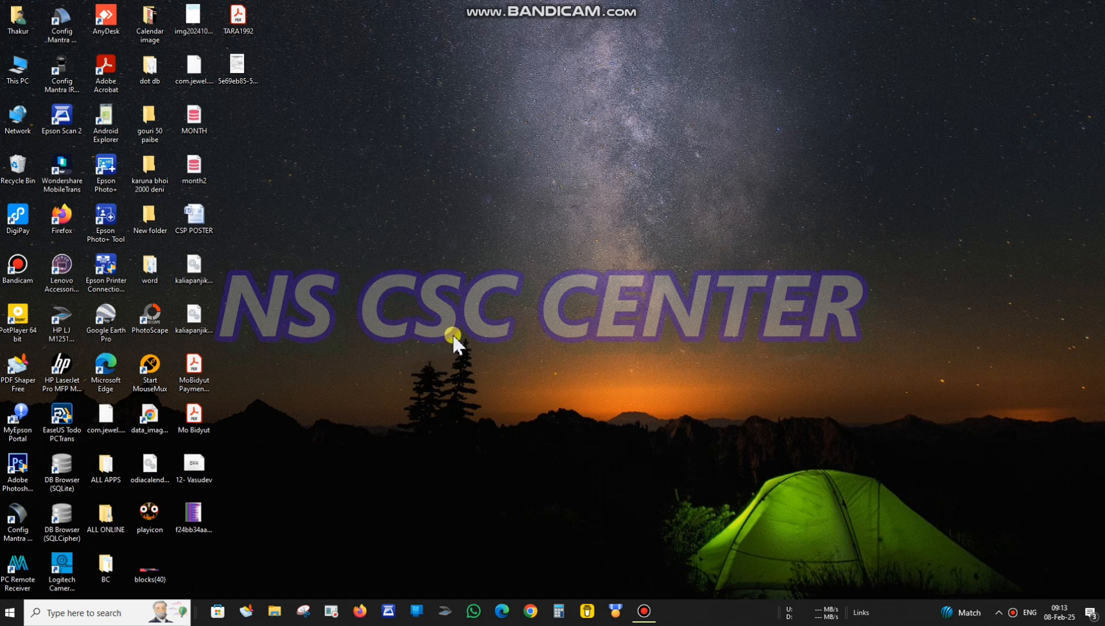
# Launch Chrome and rerun the 'agristack odisha' search from the address-bar history.
pyautogui.click(537, 618)
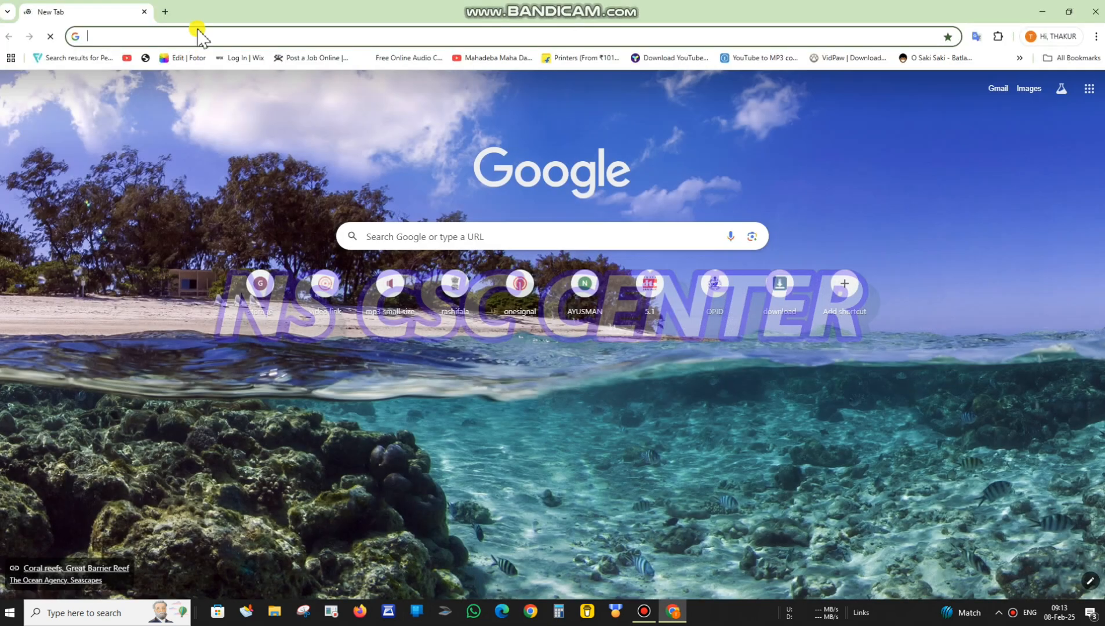
pyautogui.click(195, 36)
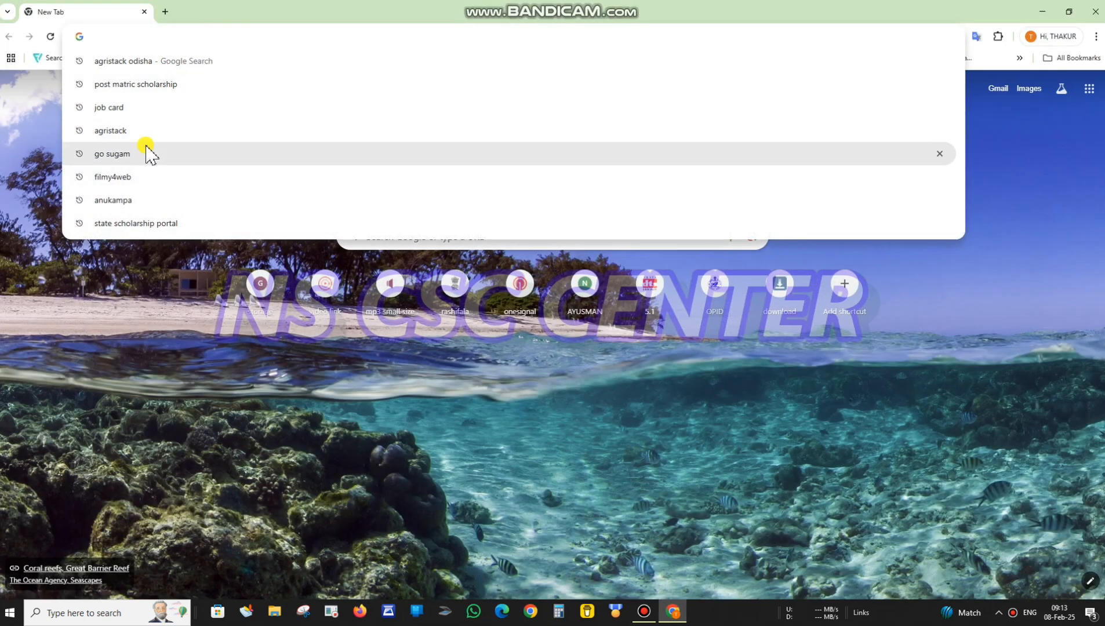
pyautogui.click(186, 62)
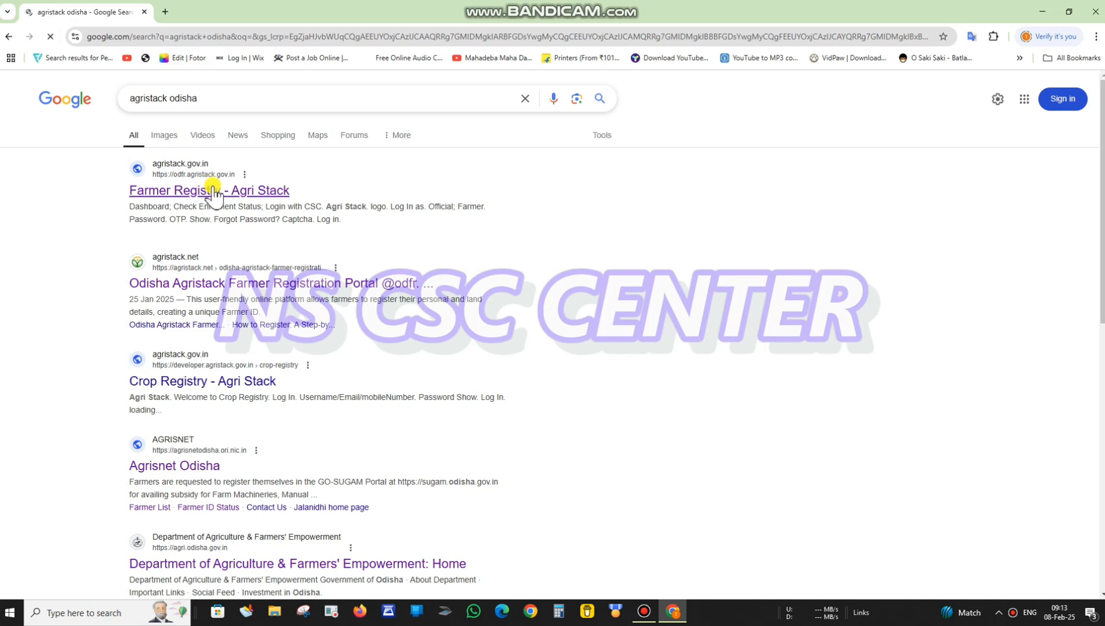
# Open the Farmer Registry - Agri Stack site and sign in via Login with CSC, authorizing OD-Agri Stack.
pyautogui.click(214, 191)
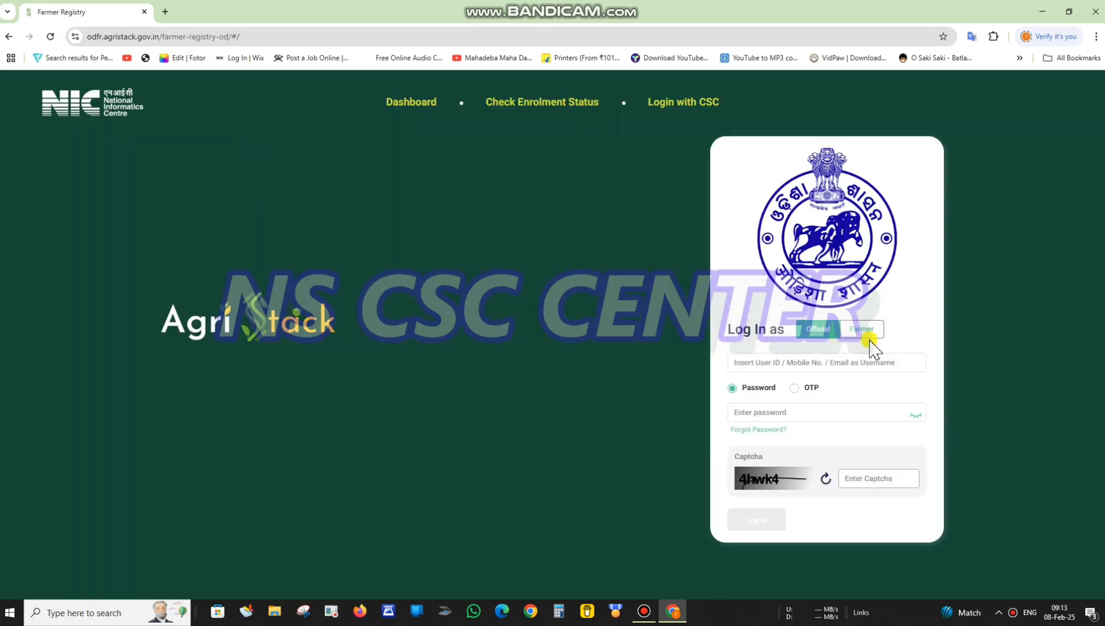
pyautogui.click(865, 335)
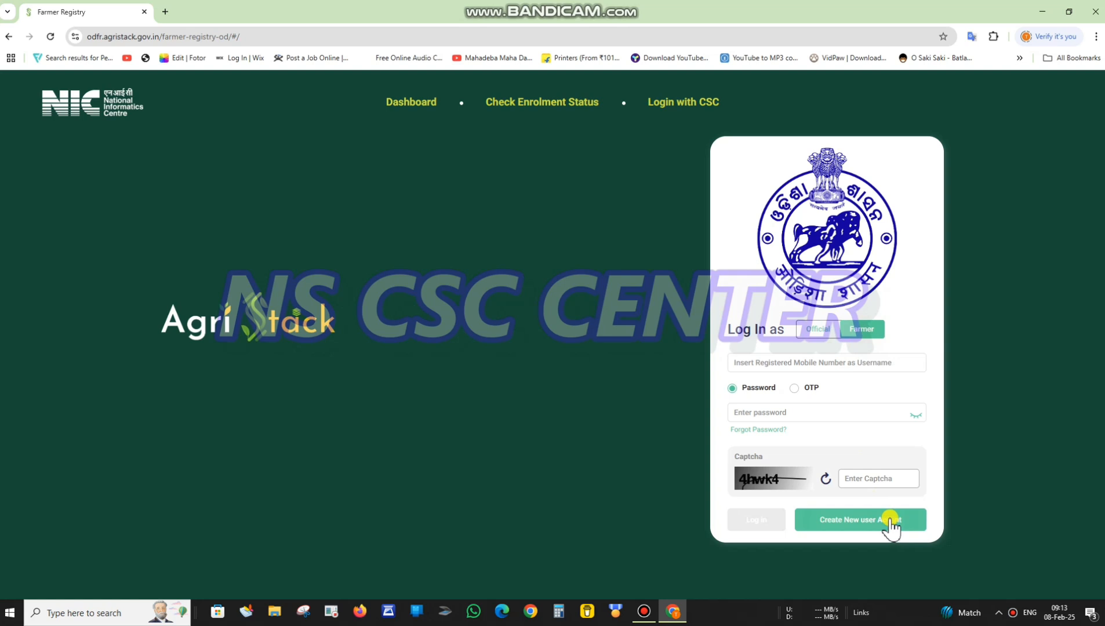
pyautogui.click(891, 520)
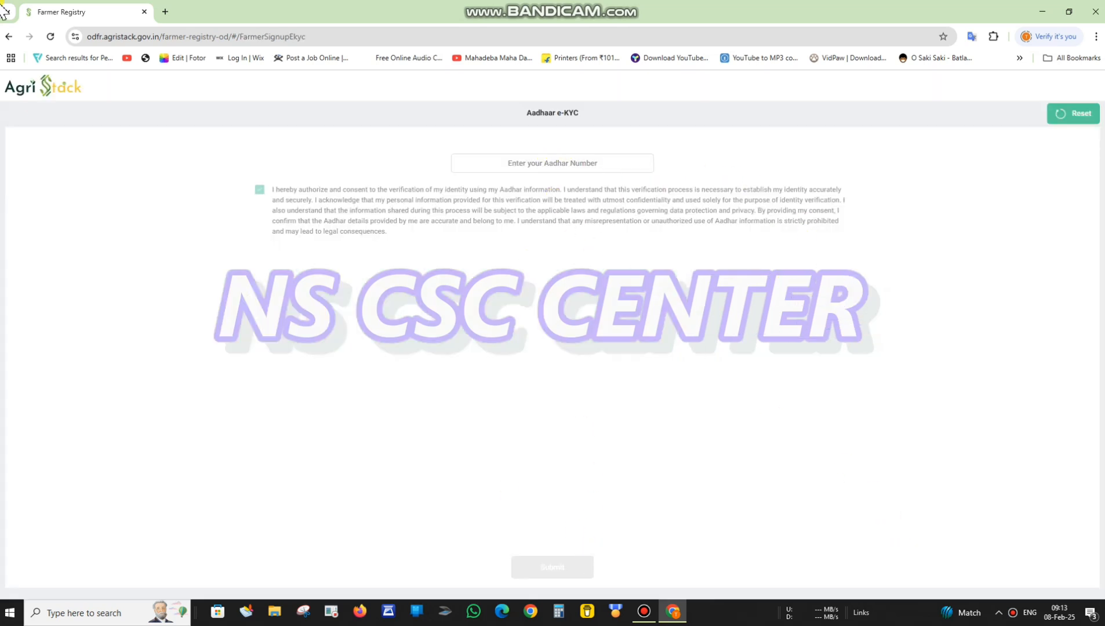
pyautogui.click(9, 36)
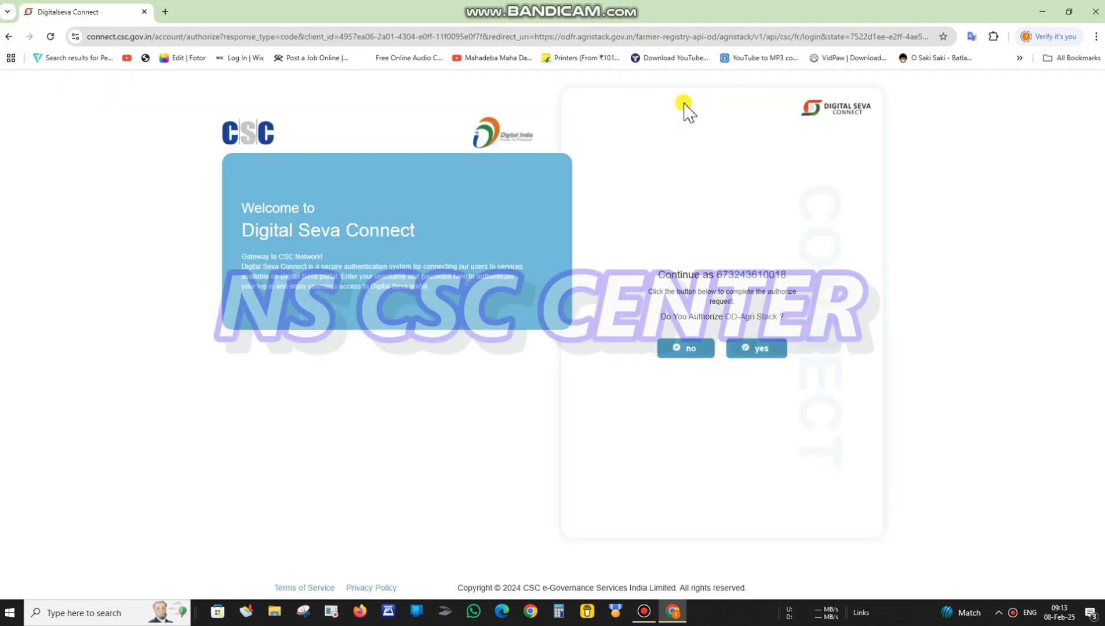
pyautogui.click(765, 348)
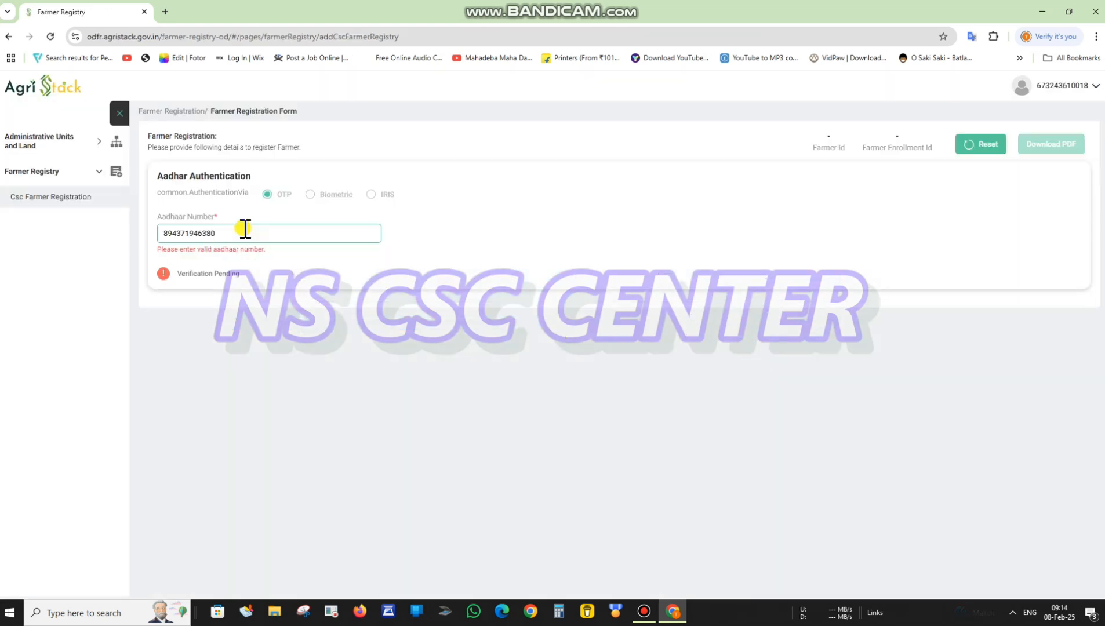
# Verify the farmer's Aadhaar number with the OTP sent for it.
pyautogui.click(390, 345)
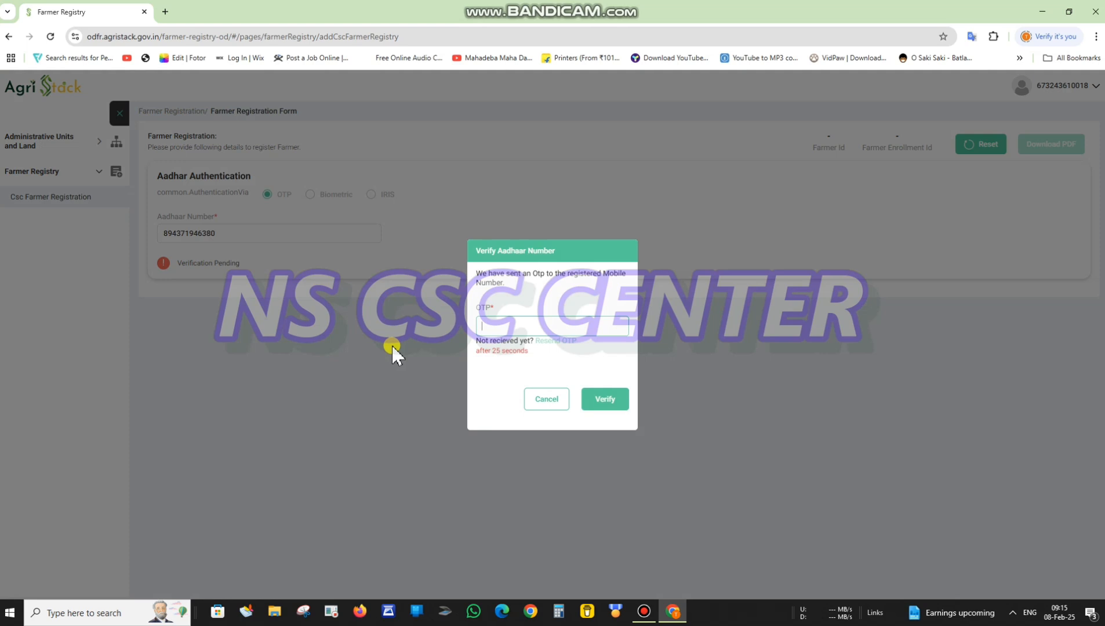
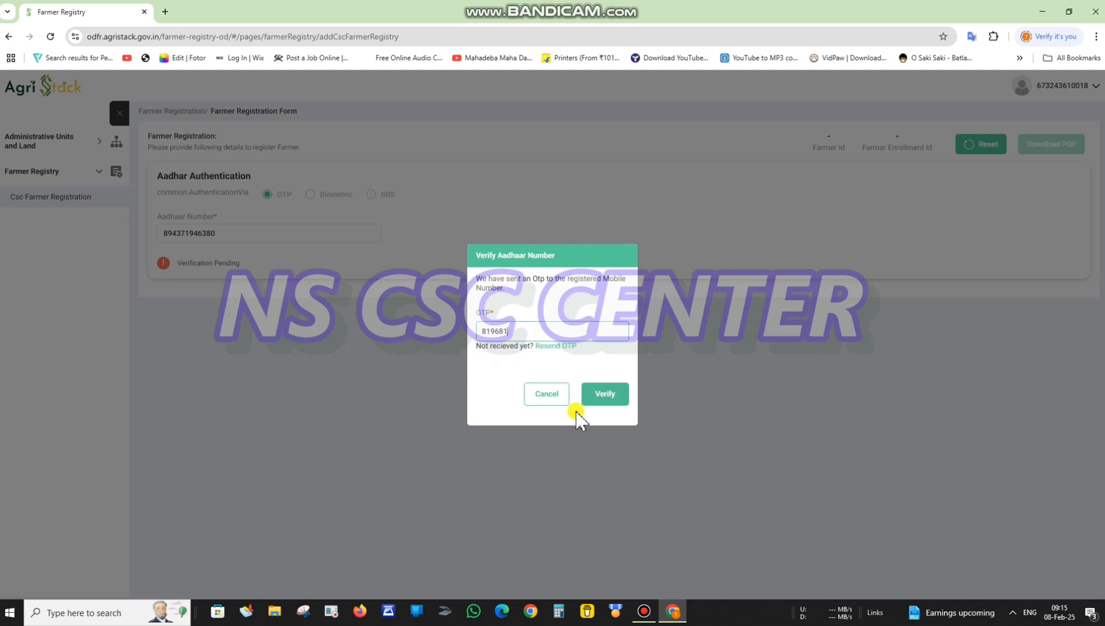
pyautogui.click(621, 404)
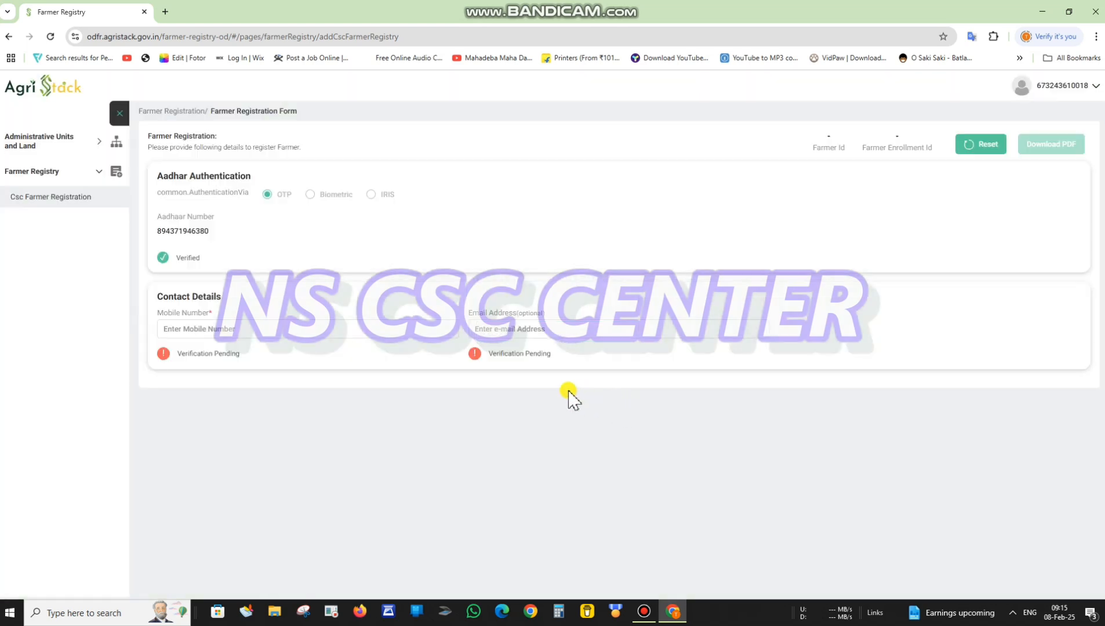
# Enter the farmer's mobile number and verify it with its OTP in the Verify Mobile dialog.
pyautogui.click(319, 328)
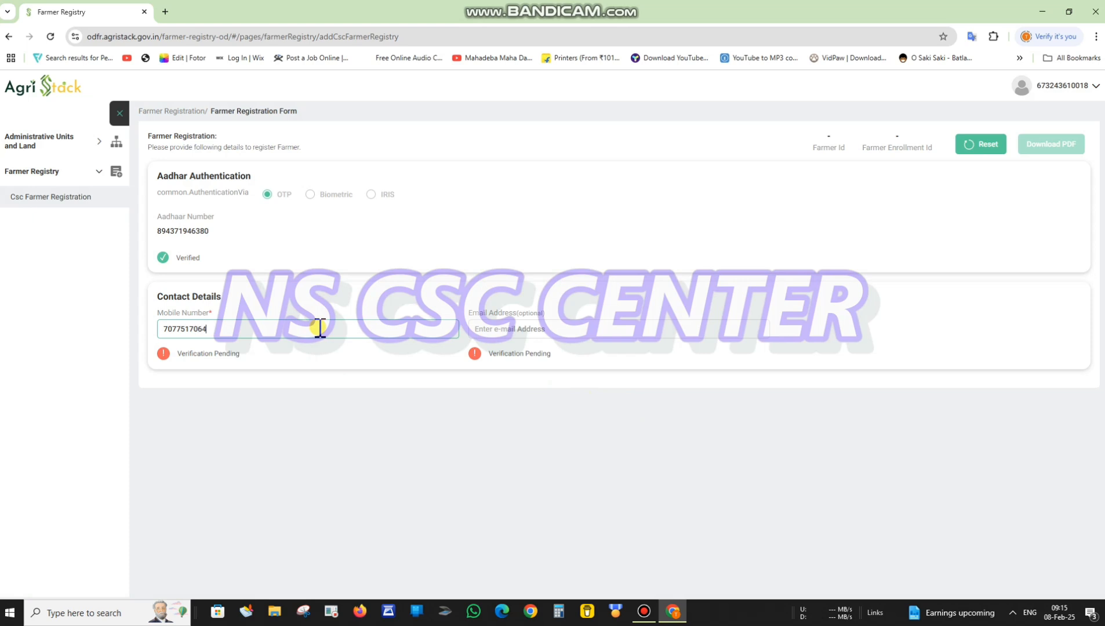
pyautogui.click(335, 447)
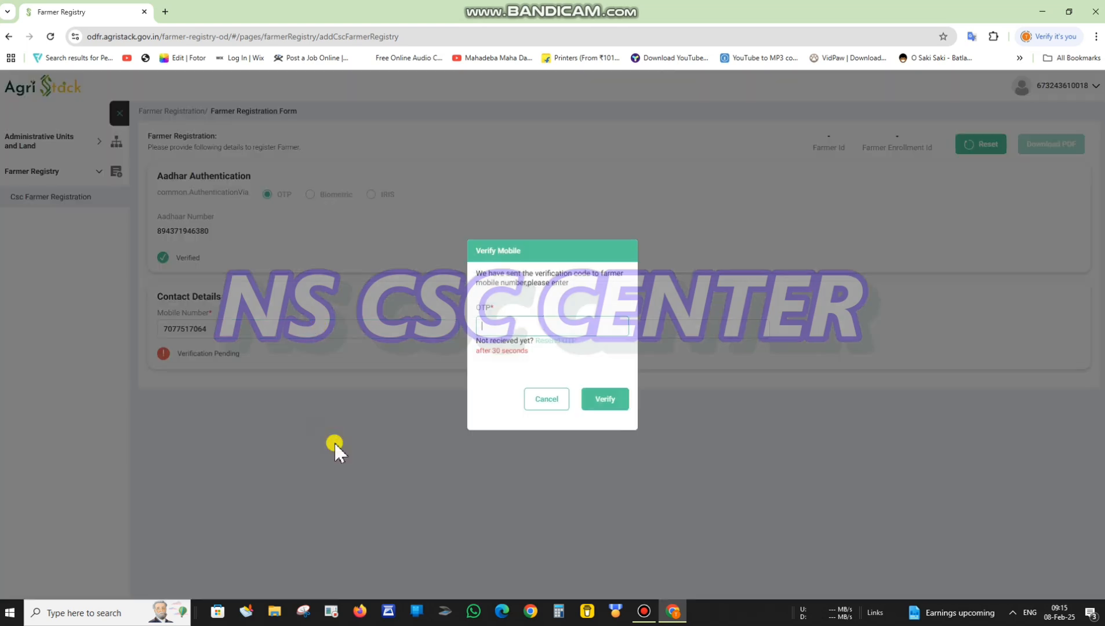
pyautogui.click(558, 325)
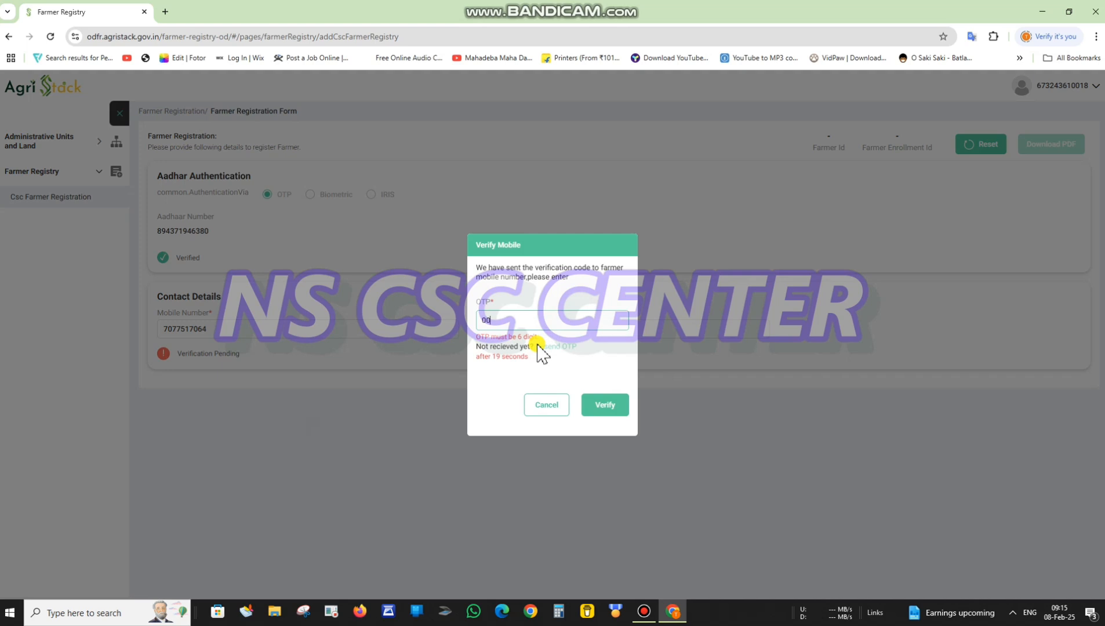
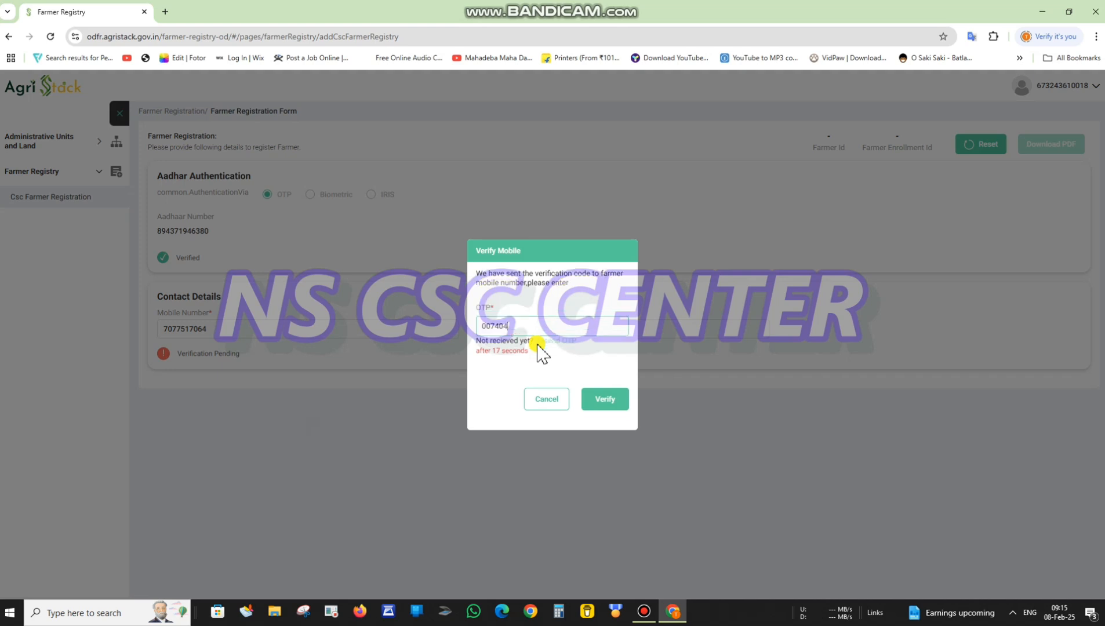
pyautogui.click(609, 400)
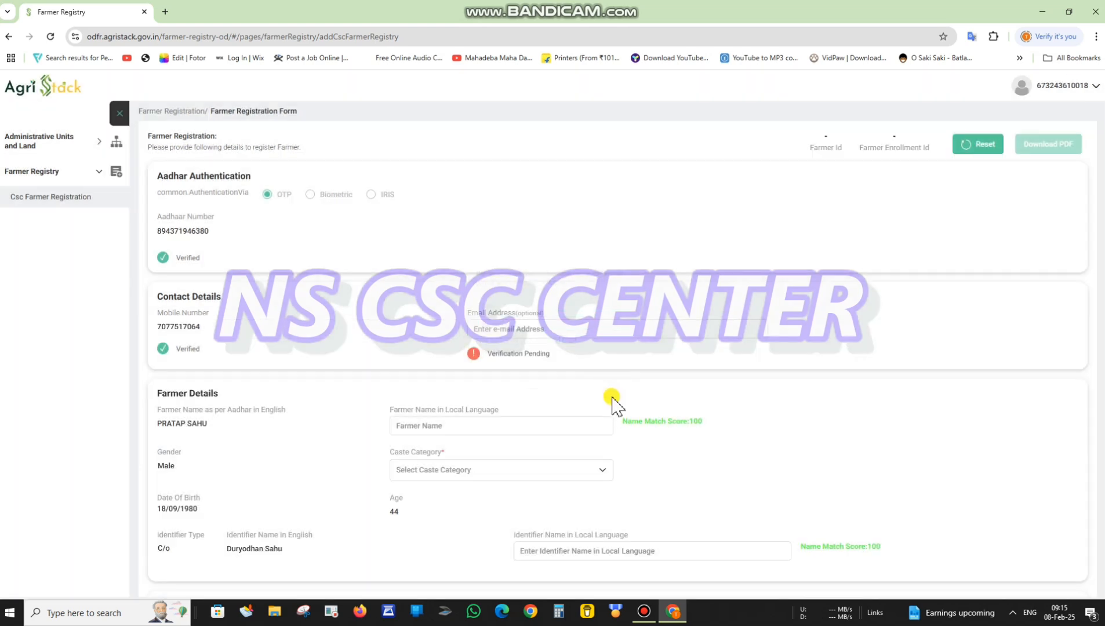
# Switch the keyboard to Odia and enter the farmer's name in Odia script in the Local Language field.
pyautogui.click(530, 420)
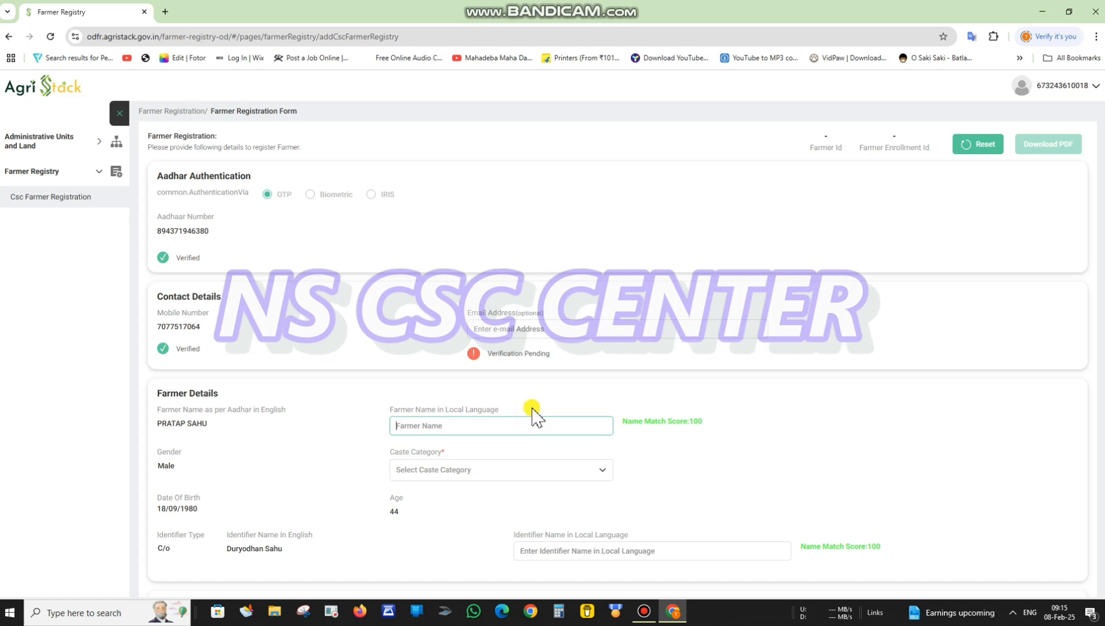
pyautogui.click(1029, 613)
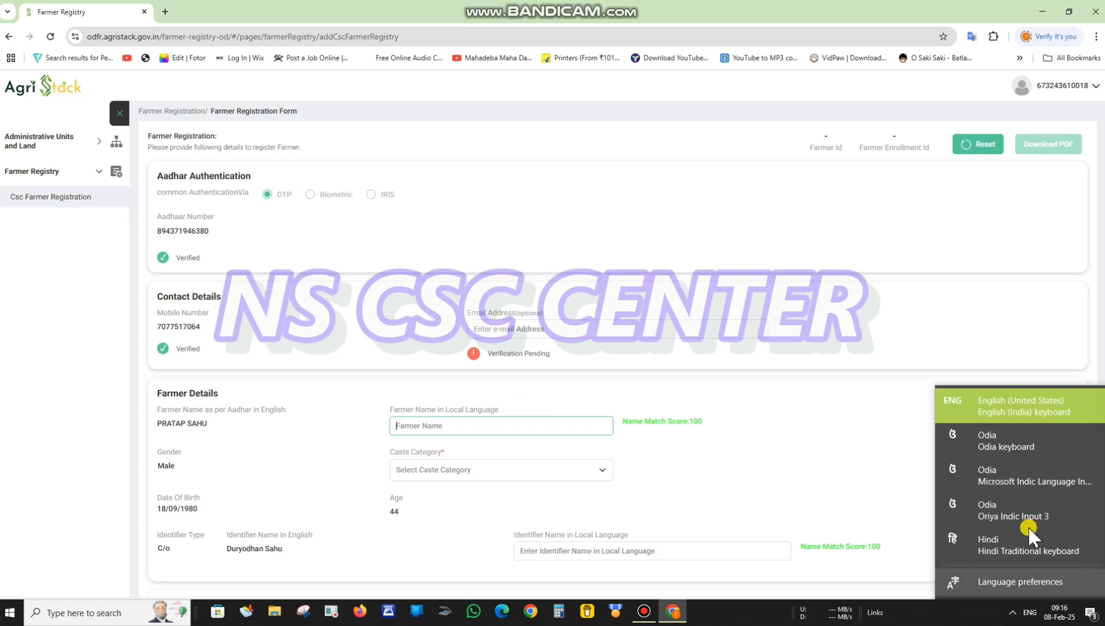
pyautogui.click(1039, 481)
pyautogui.click(515, 426)
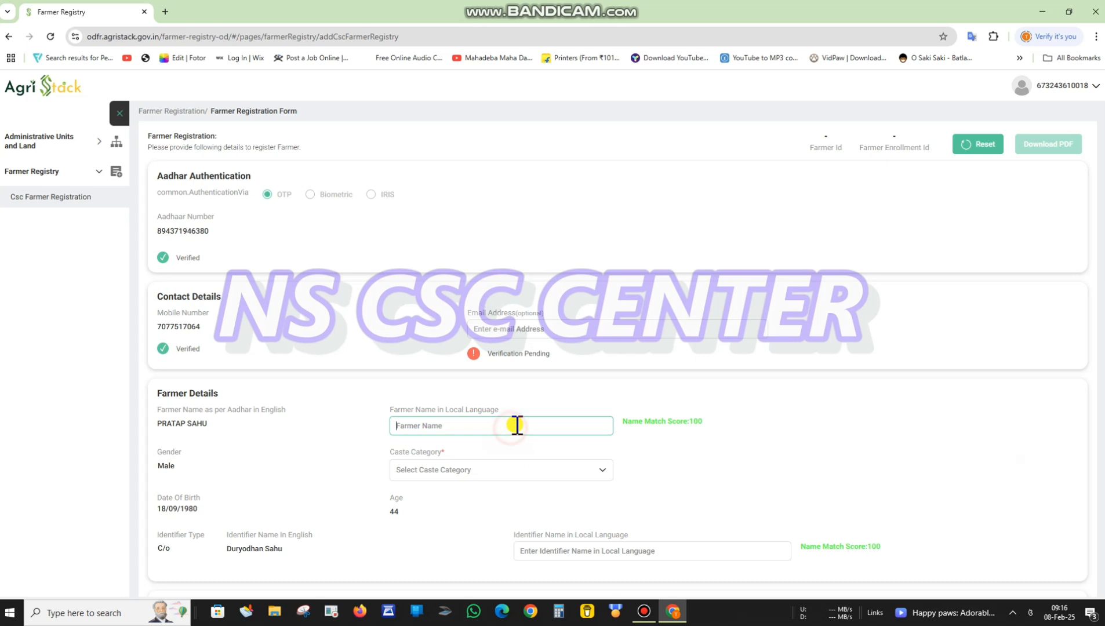
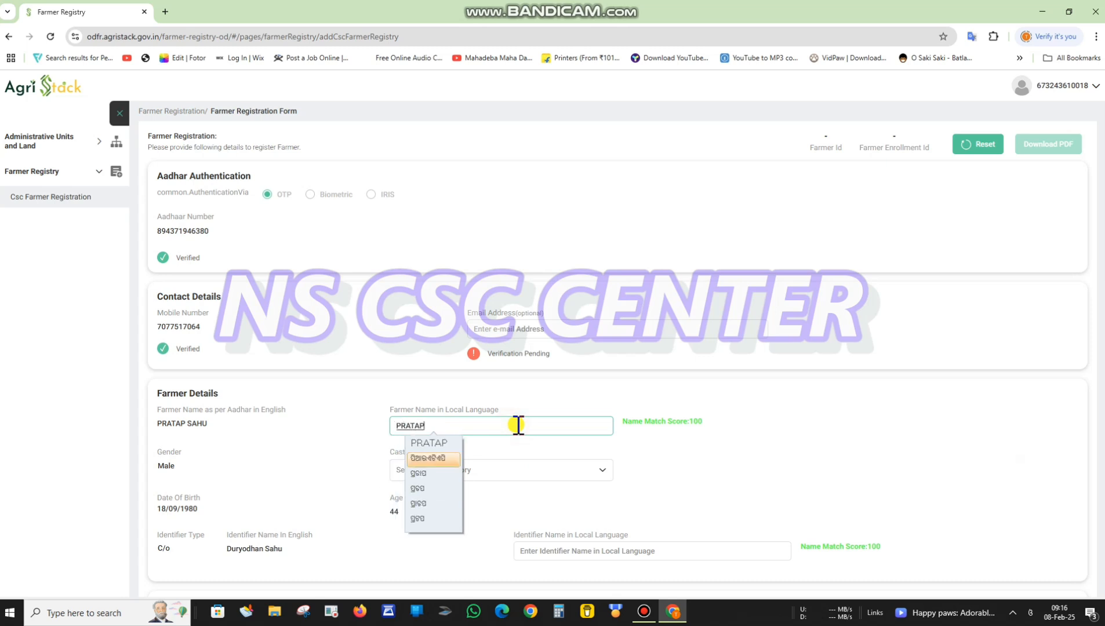
pyautogui.press('Down')
pyautogui.press('Return')
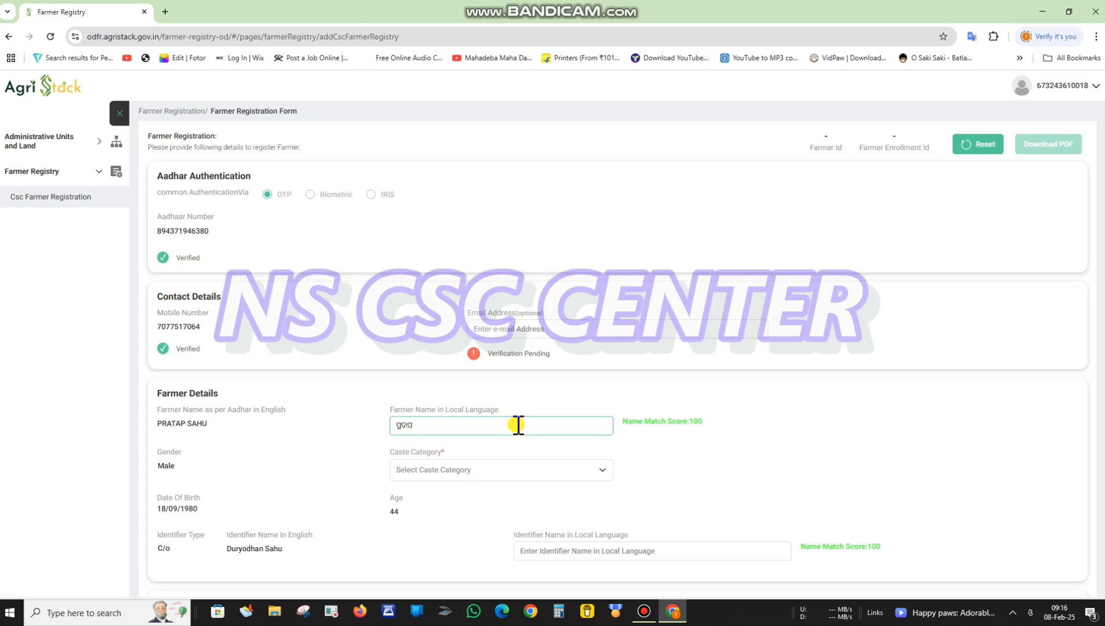
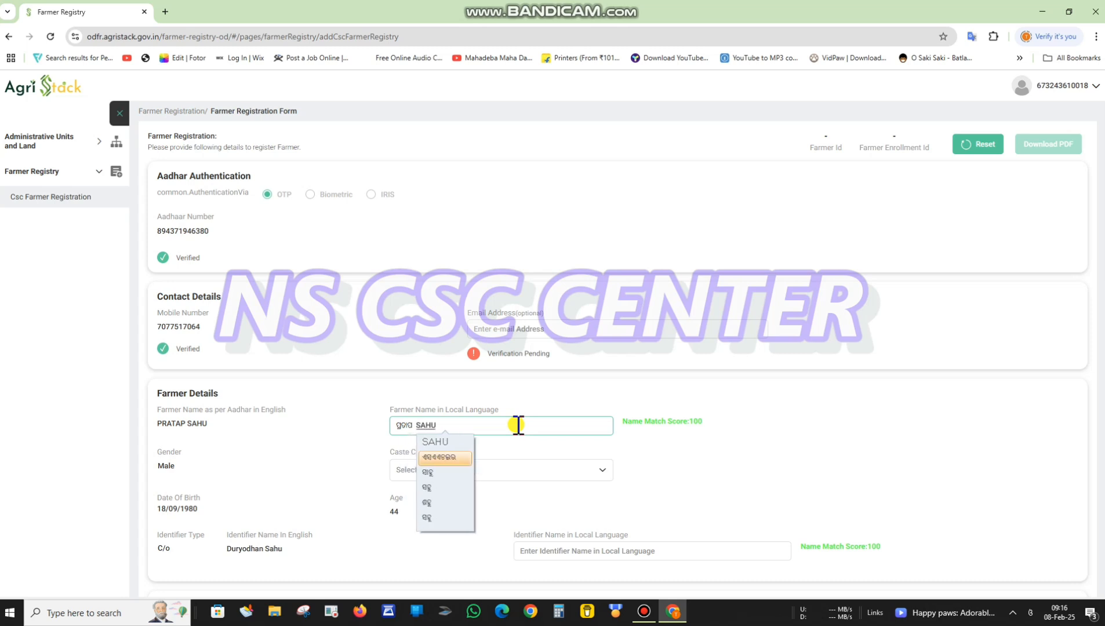
pyautogui.press('Down')
pyautogui.press('Return')
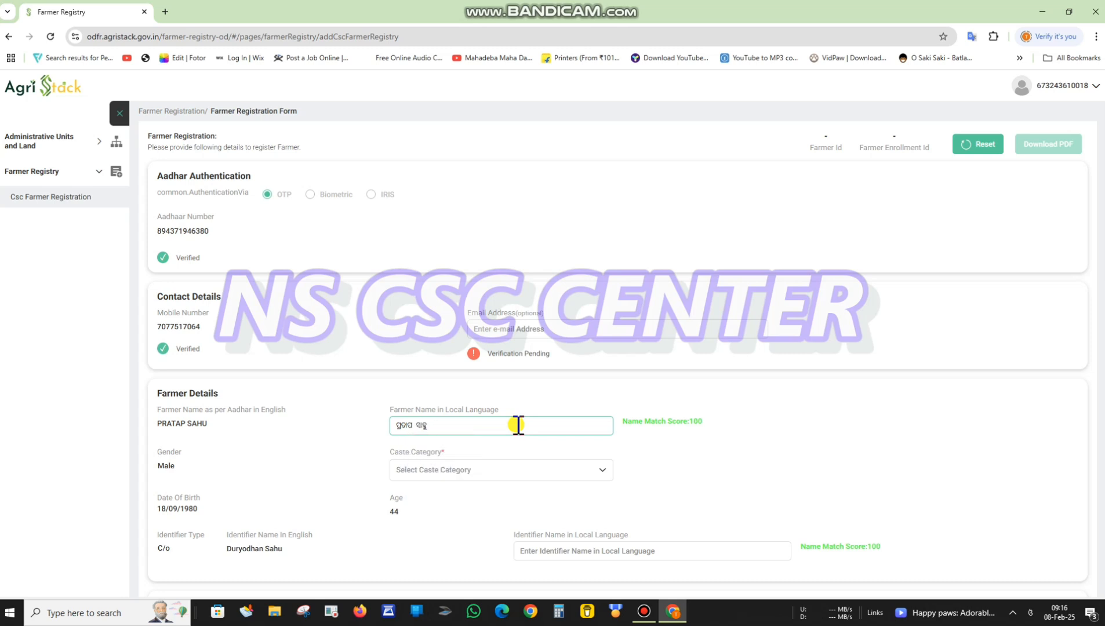
# Set the Caste Category to OBC.
pyautogui.click(527, 470)
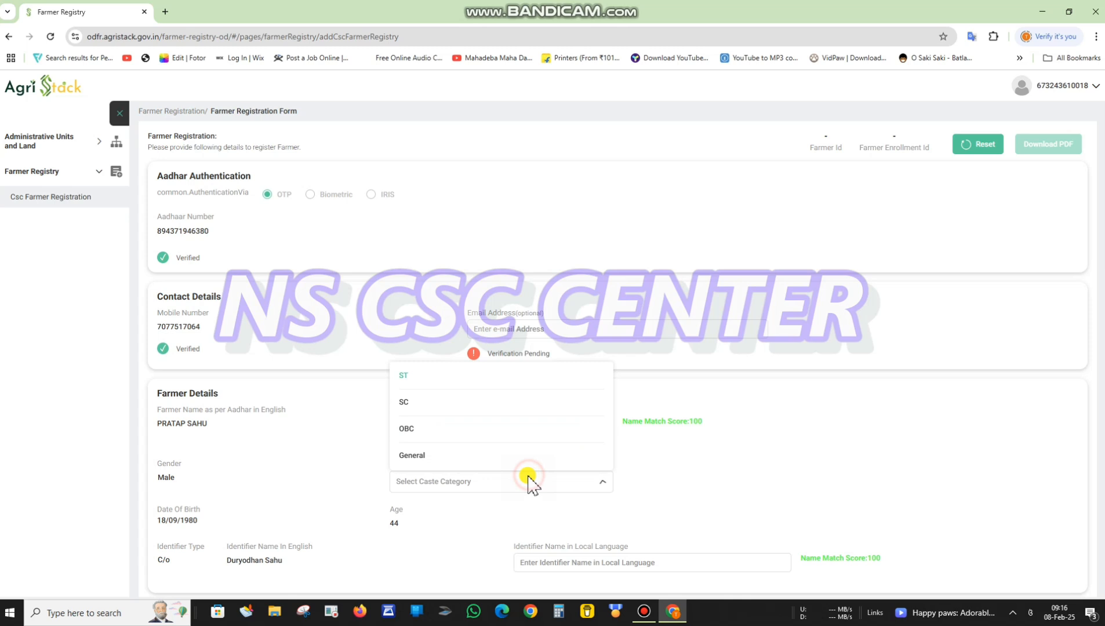
pyautogui.click(469, 428)
pyautogui.scroll(-6, 552, 438)
pyautogui.scroll(6, 557, 426)
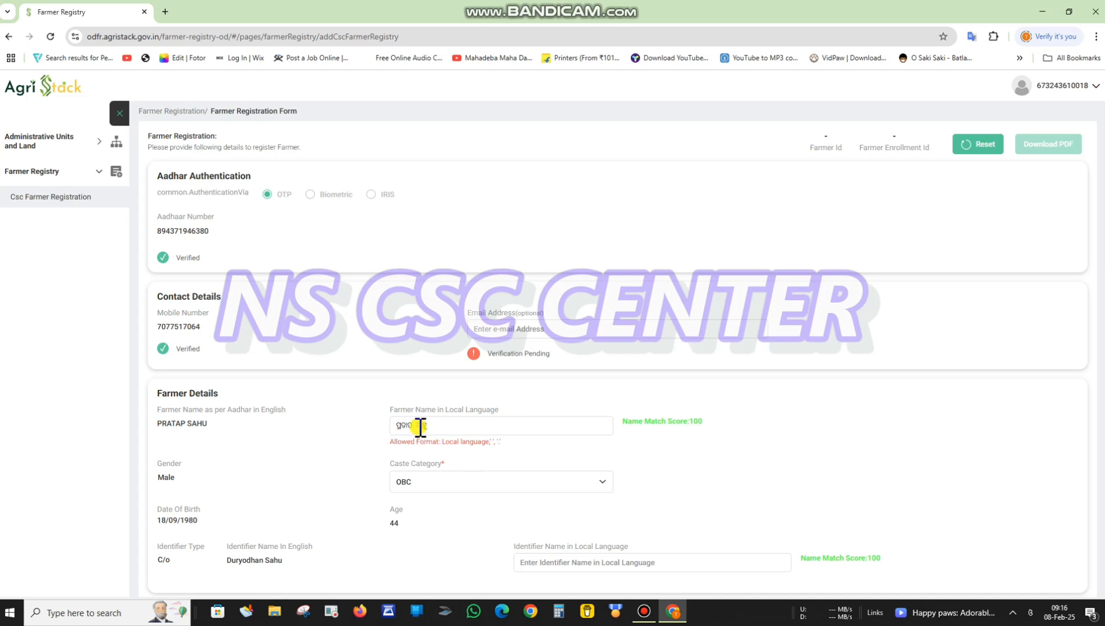
# Type the farmer's address with village and PIN, converting the PIN to Odia digits.
pyautogui.scroll(-6, 673, 551)
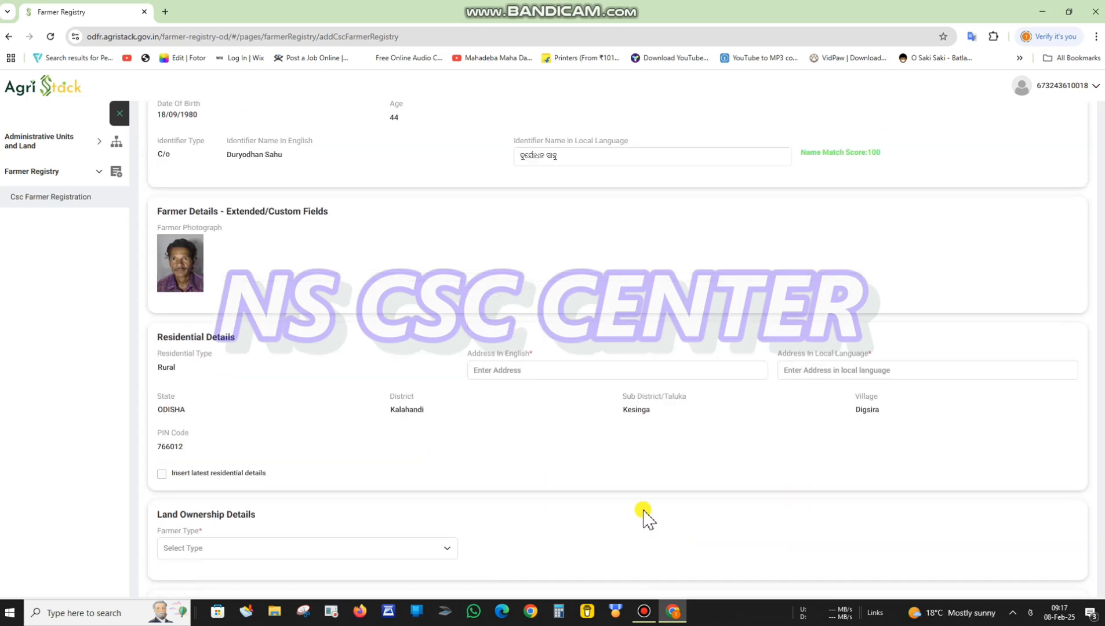
pyautogui.scroll(7, 583, 405)
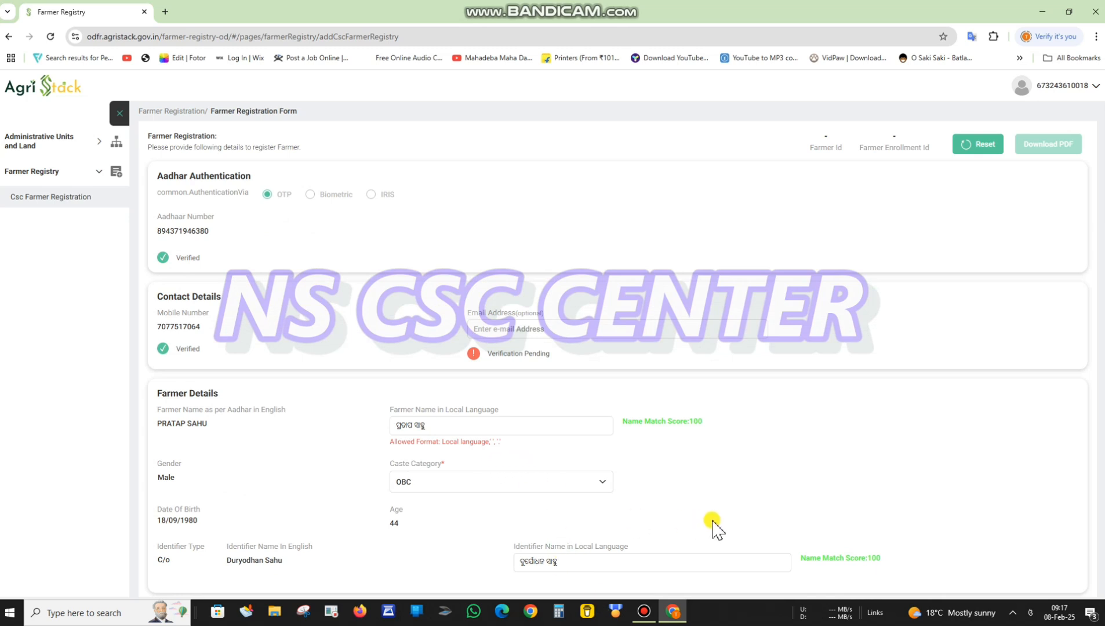
pyautogui.scroll(-7, 712, 525)
pyautogui.click(589, 371)
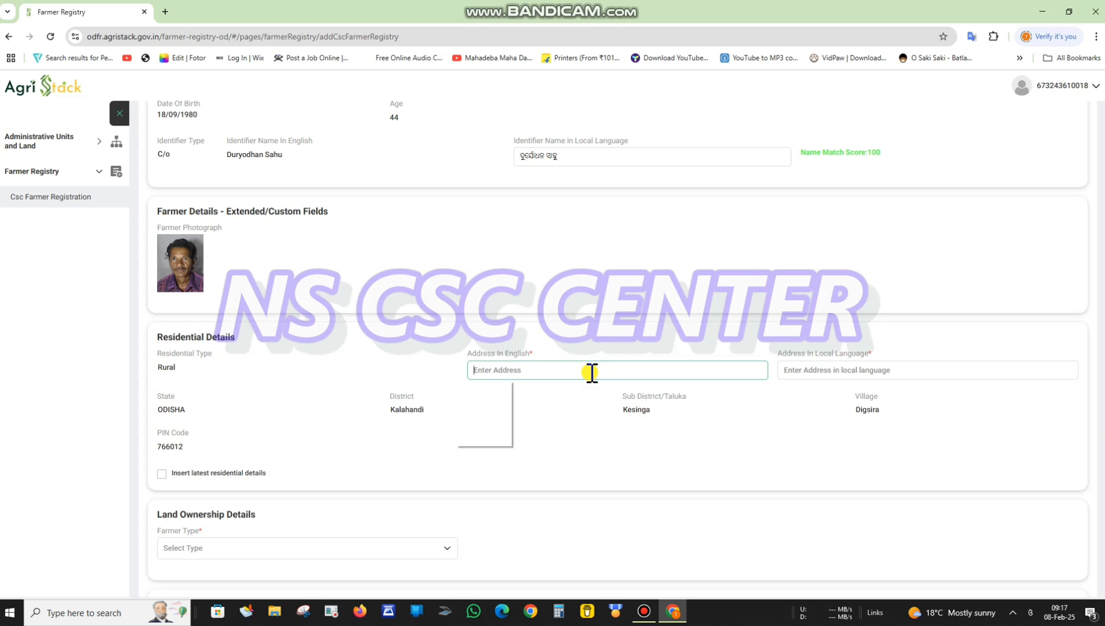
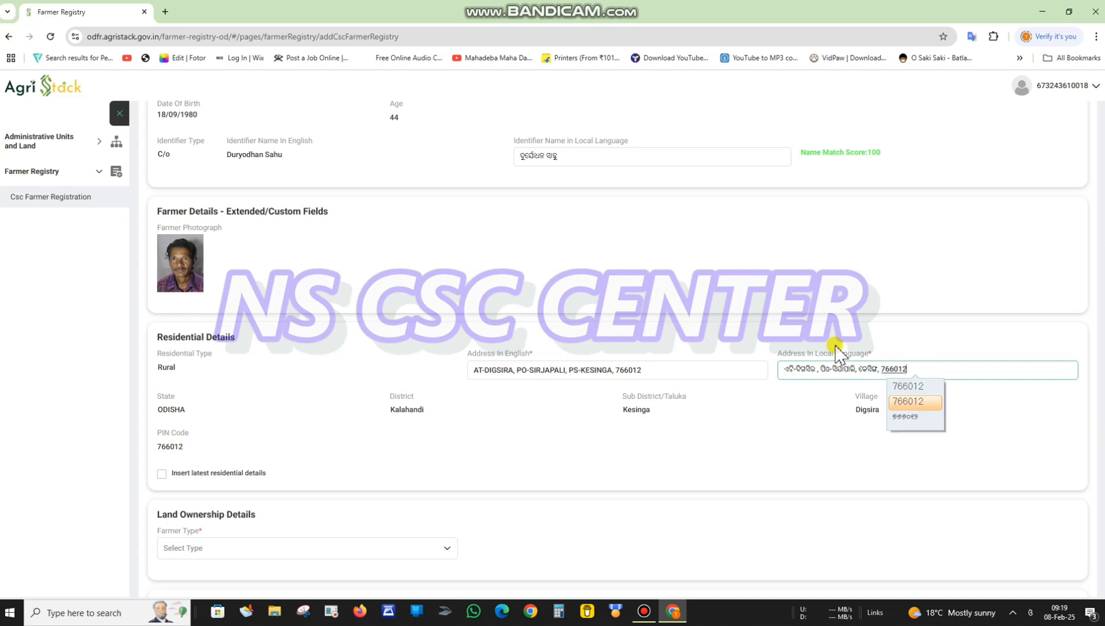
pyautogui.press('Down')
pyautogui.press('Return')
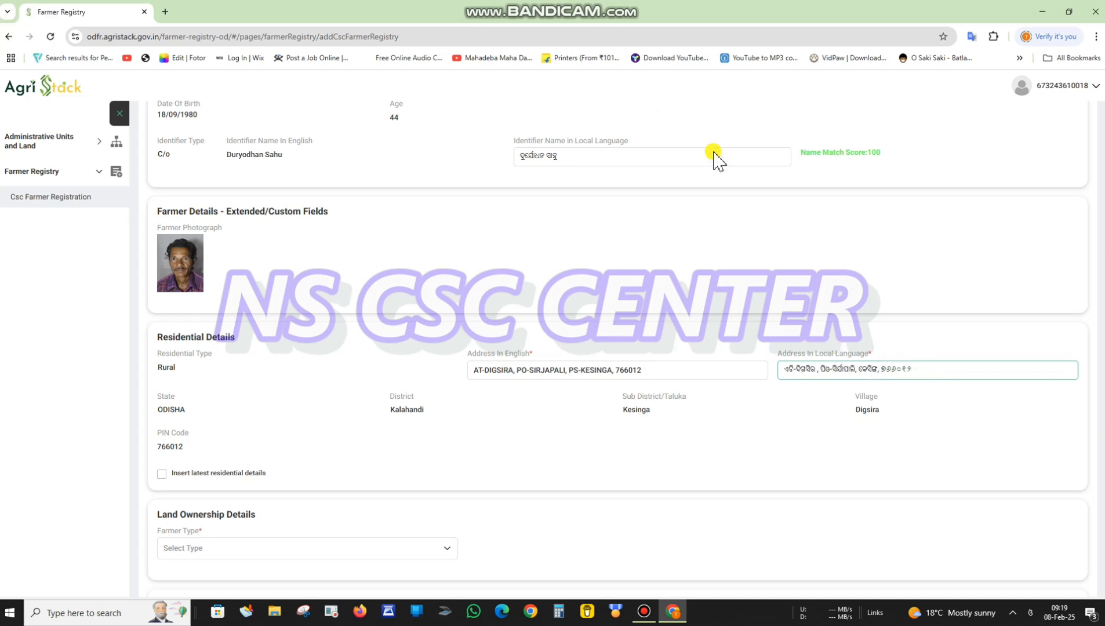
pyautogui.click(814, 471)
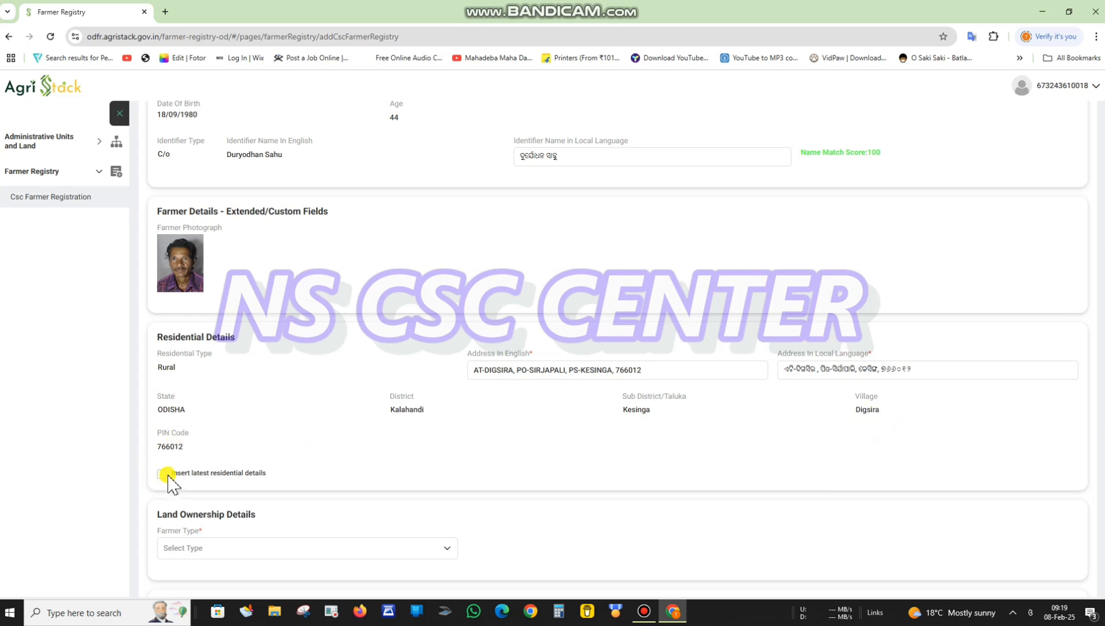
# Set Farmer Type to Owner and choose KALAHANDI as the district in Fetch Land Details.
pyautogui.click(305, 556)
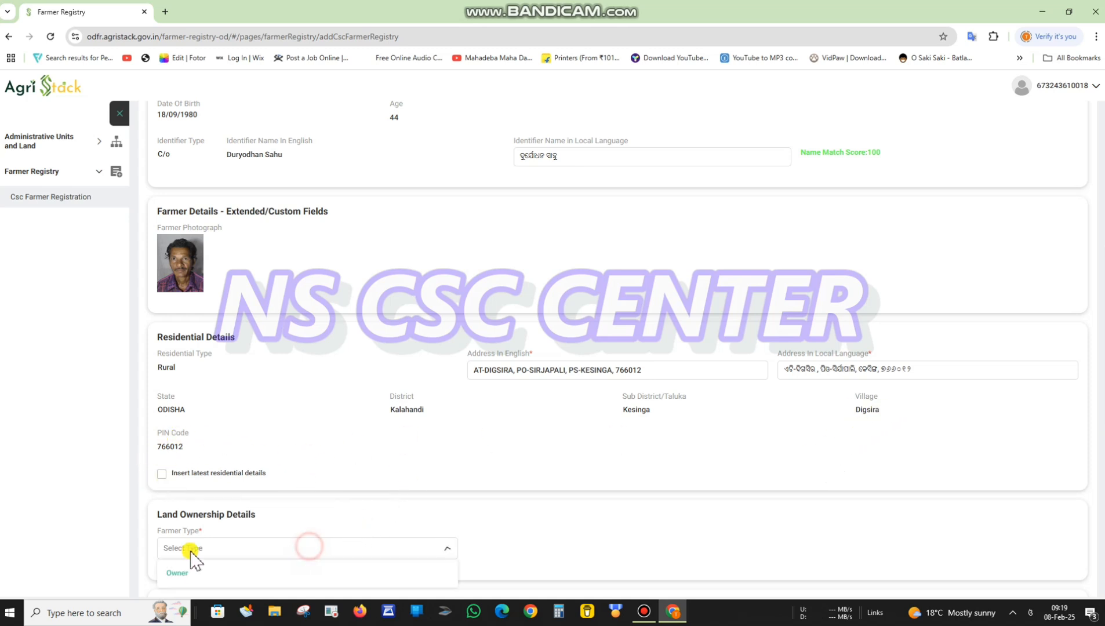
pyautogui.click(190, 571)
pyautogui.scroll(-7, 454, 510)
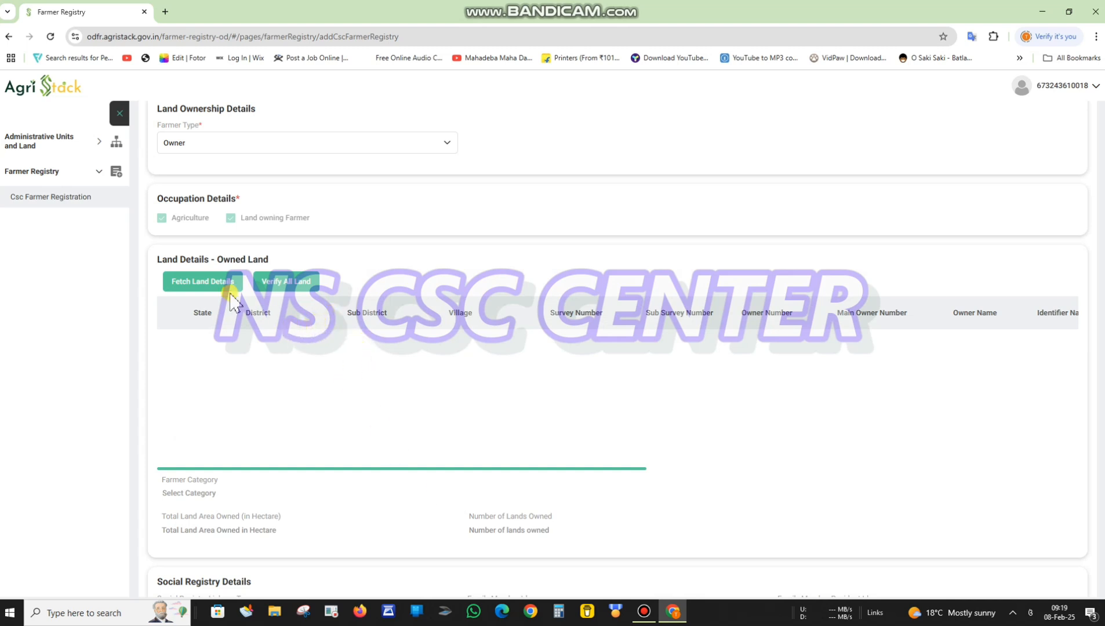
pyautogui.click(210, 283)
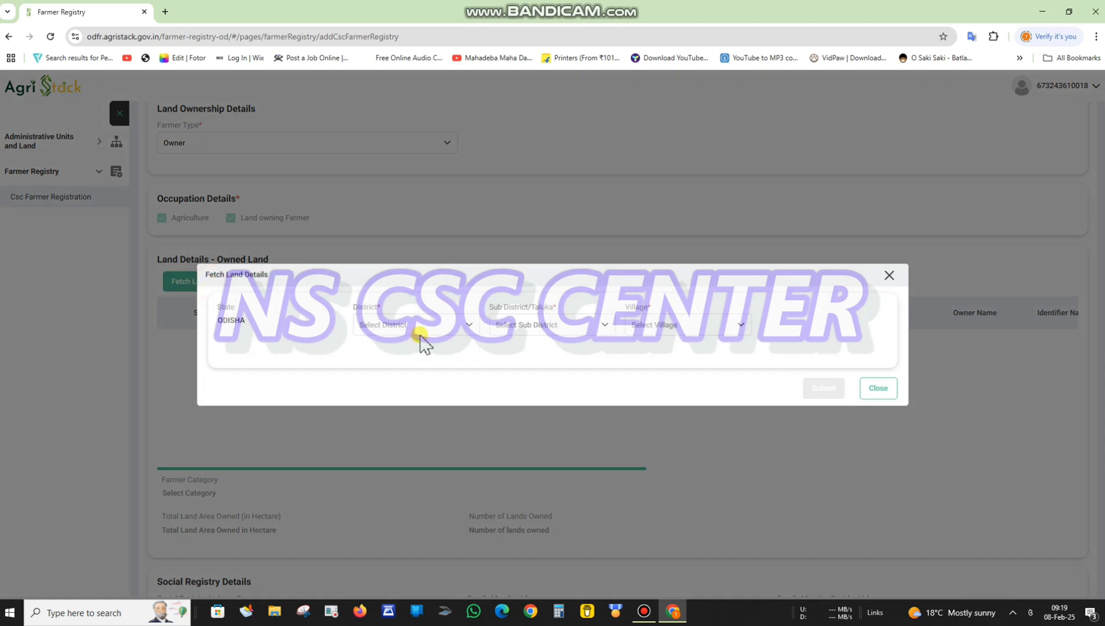
pyautogui.click(423, 336)
pyautogui.write('K')
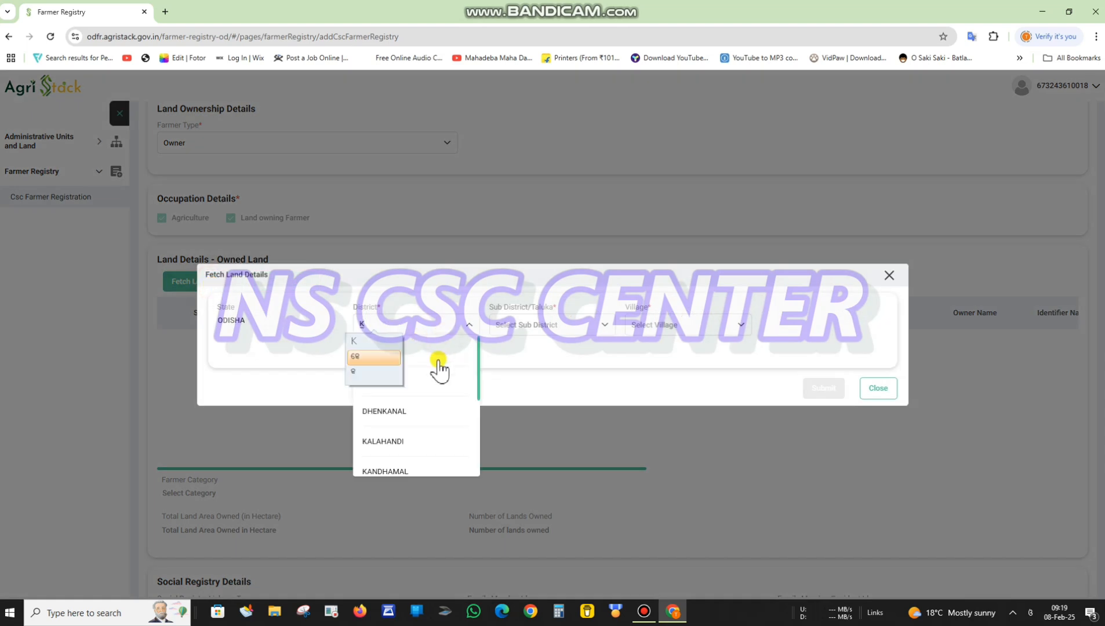
pyautogui.write('A')
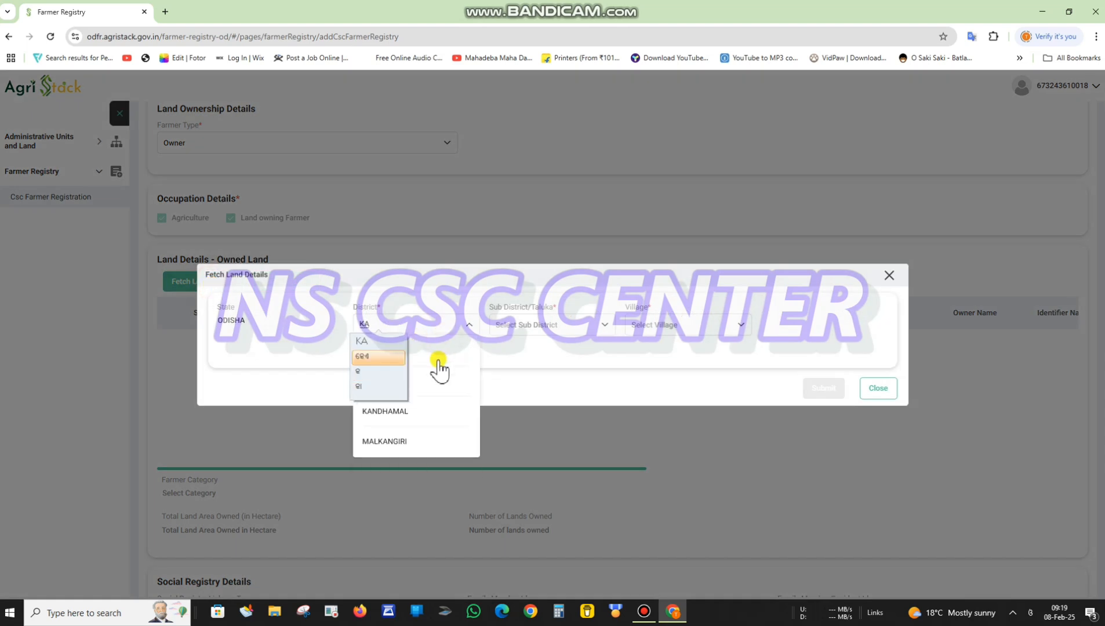
pyautogui.write('LA')
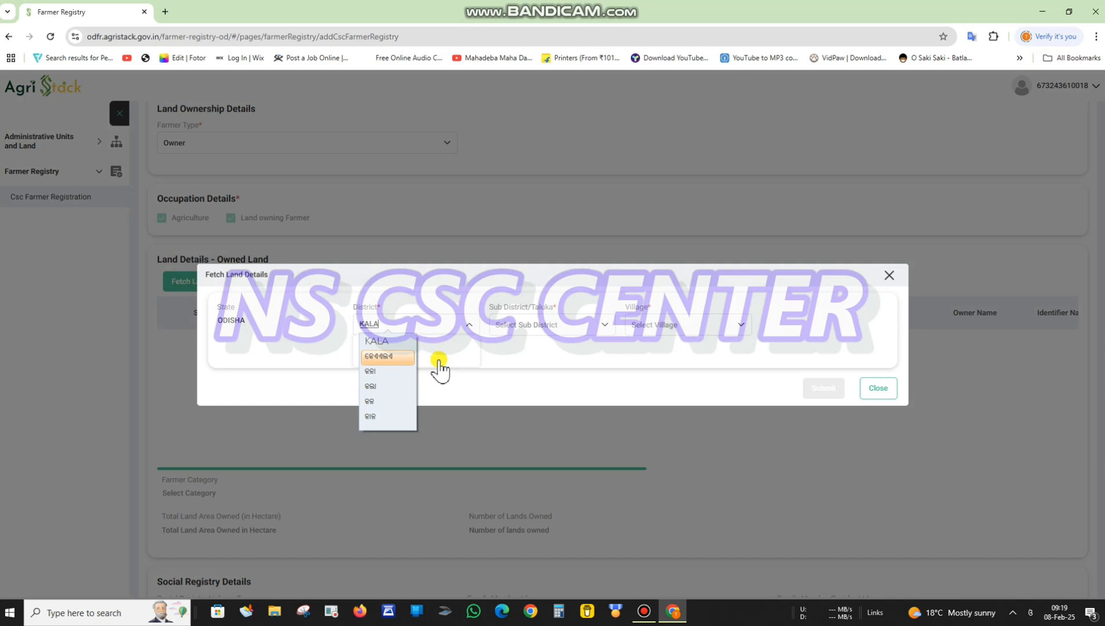
pyautogui.click(405, 341)
pyautogui.click(411, 343)
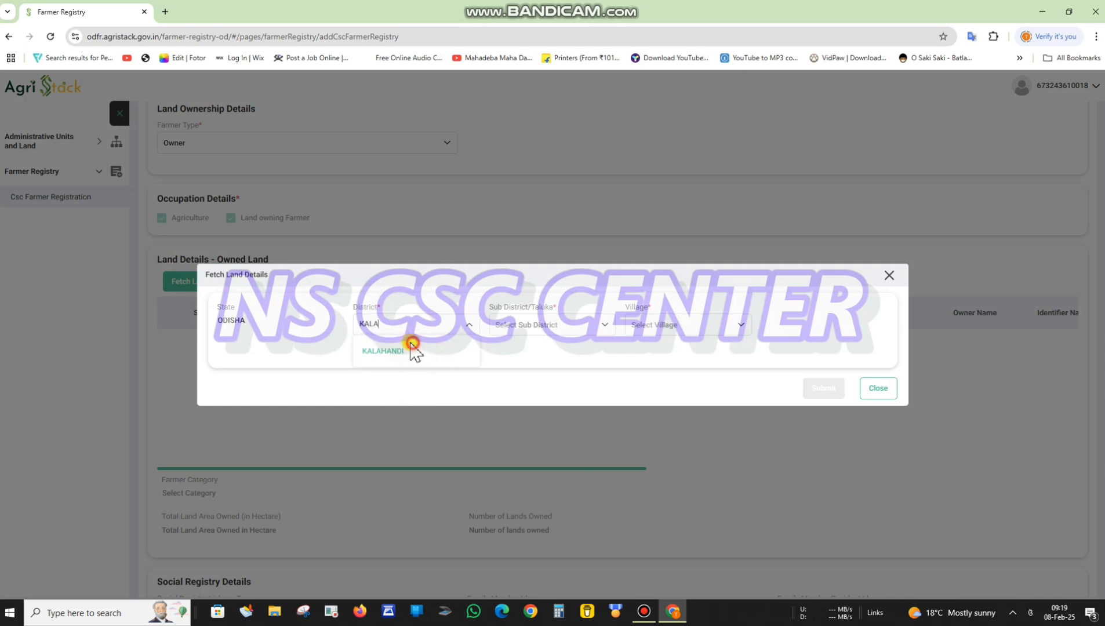
# Switch input back to English and pick sub district Karlamunda and village Dandibhanja-422599.
pyautogui.click(1030, 613)
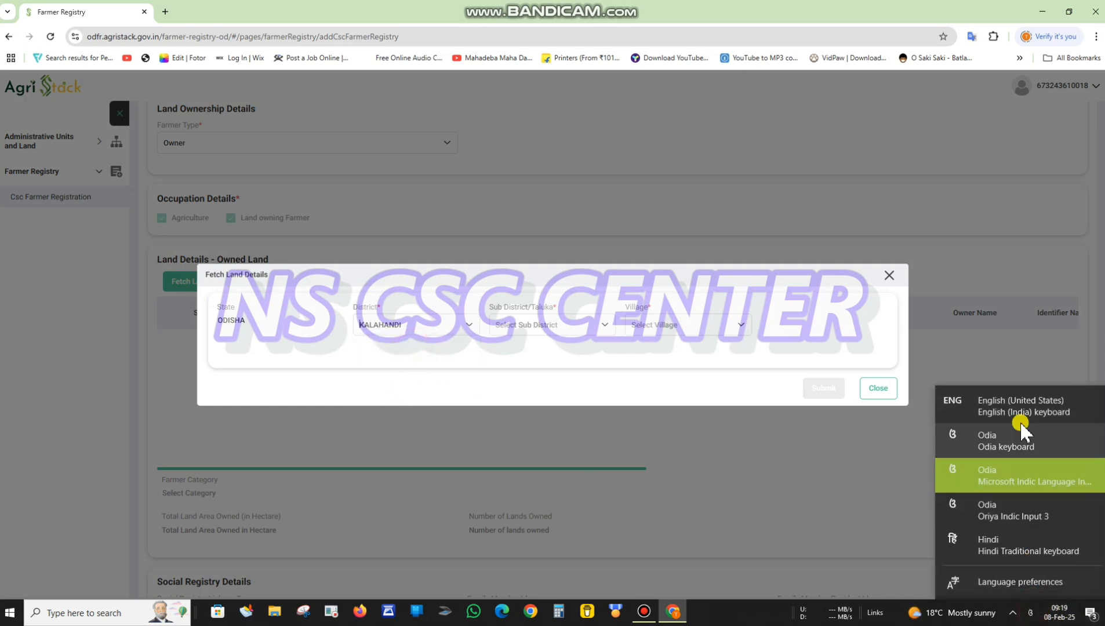
pyautogui.click(1019, 419)
pyautogui.click(539, 328)
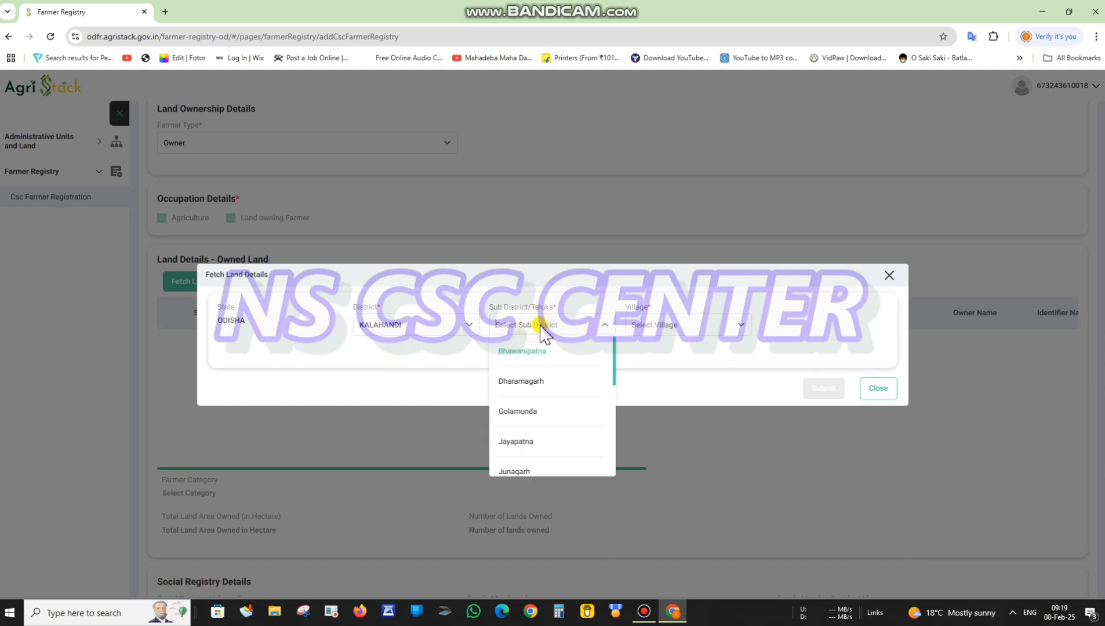
pyautogui.write('k')
pyautogui.click(561, 384)
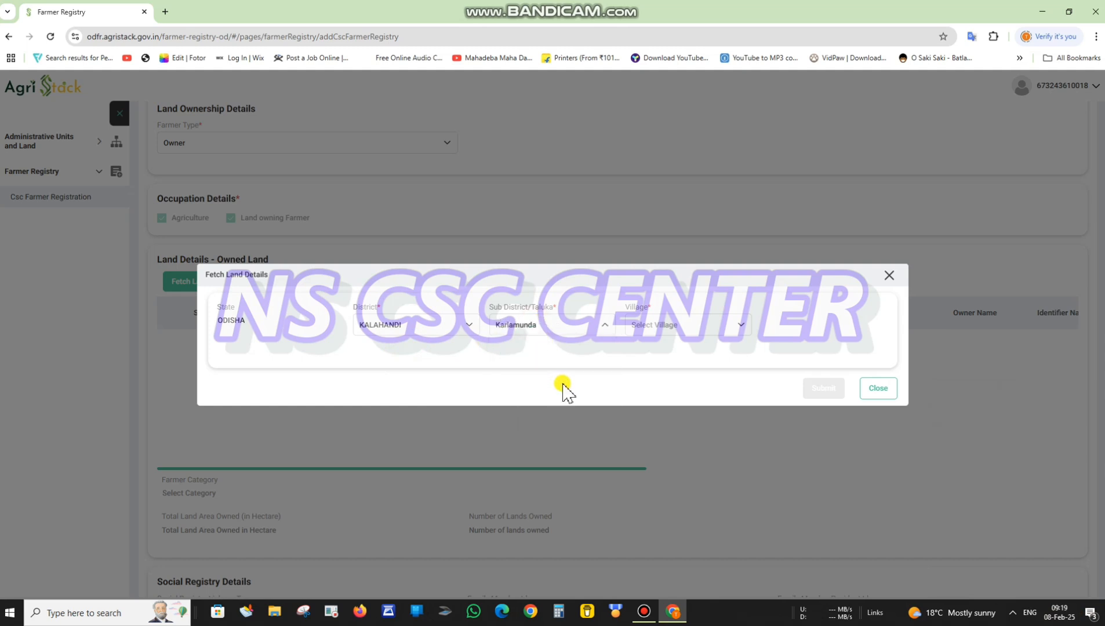
pyautogui.click(693, 328)
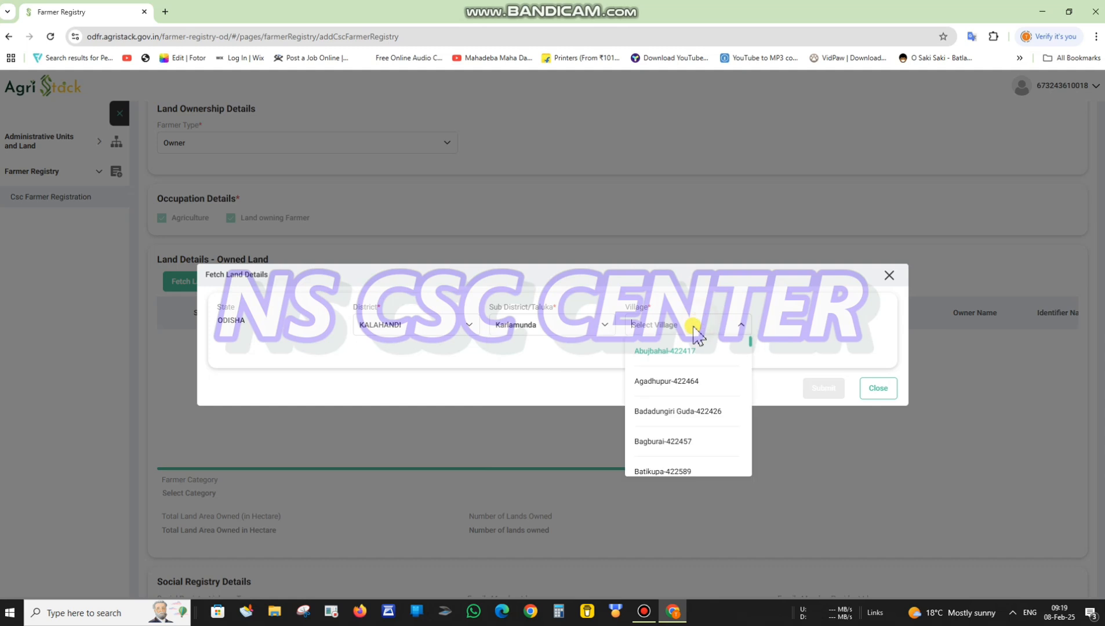
pyautogui.write('d')
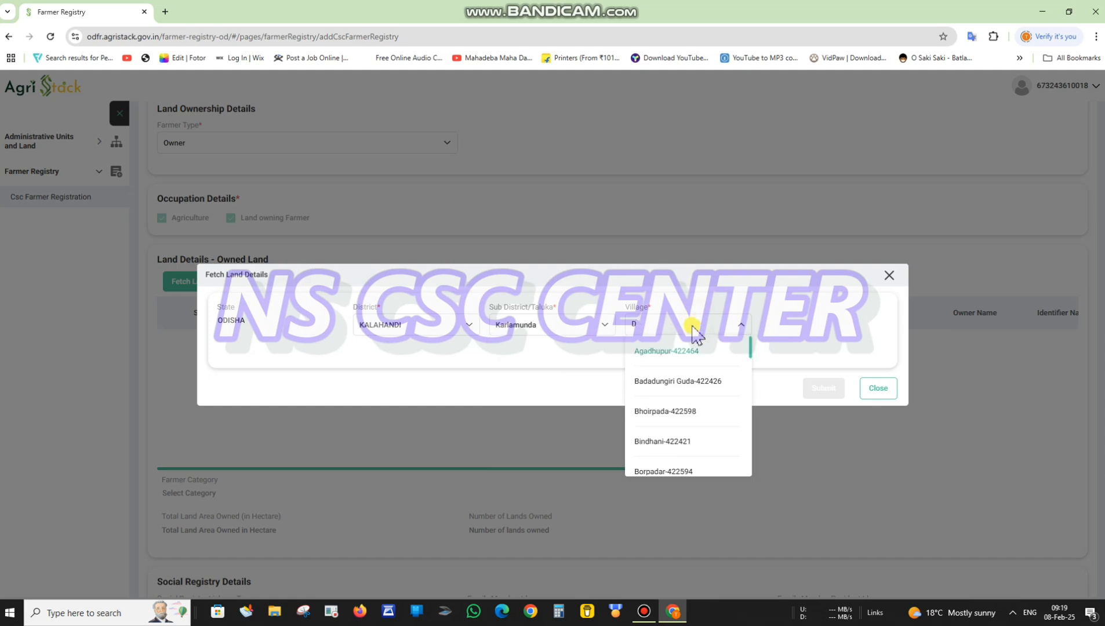
pyautogui.press('BackSpace')
pyautogui.write('DANDI')
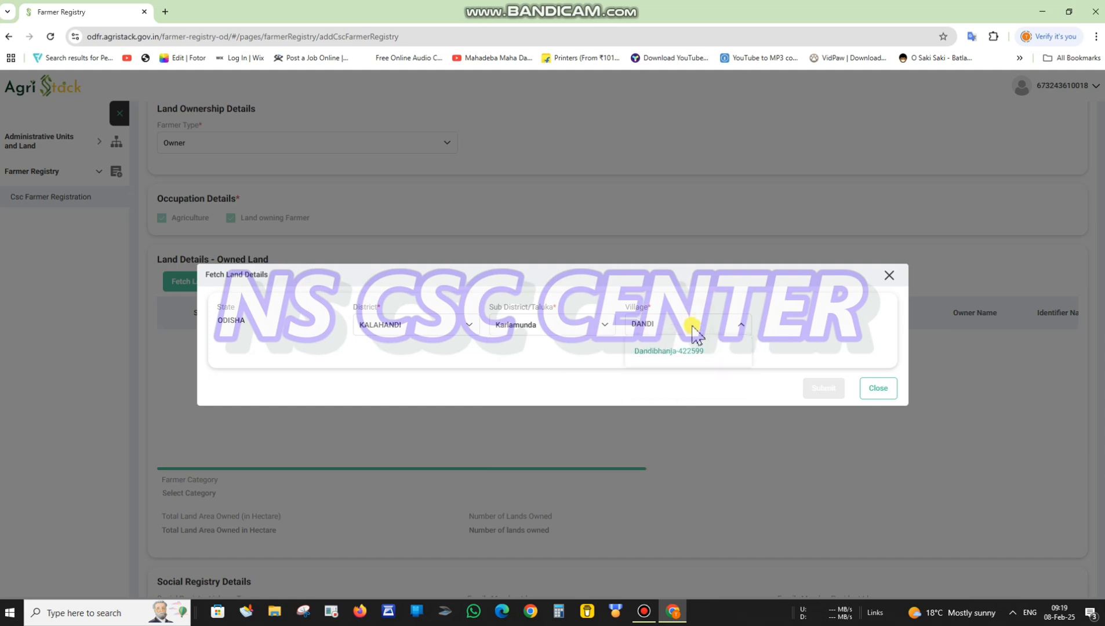
pyautogui.press('Return')
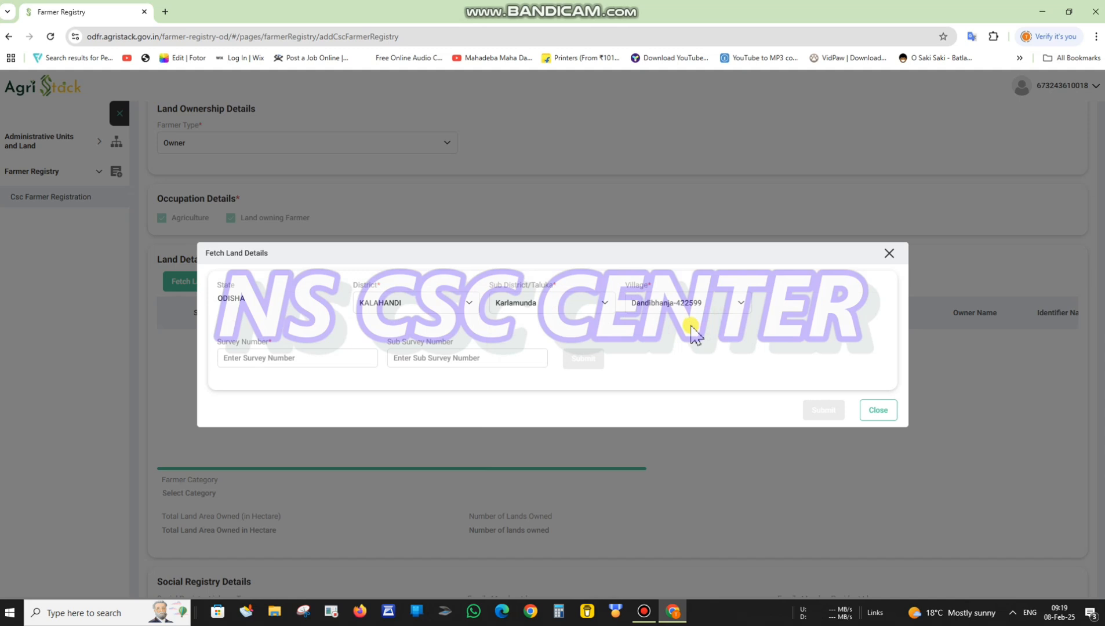
pyautogui.click(292, 358)
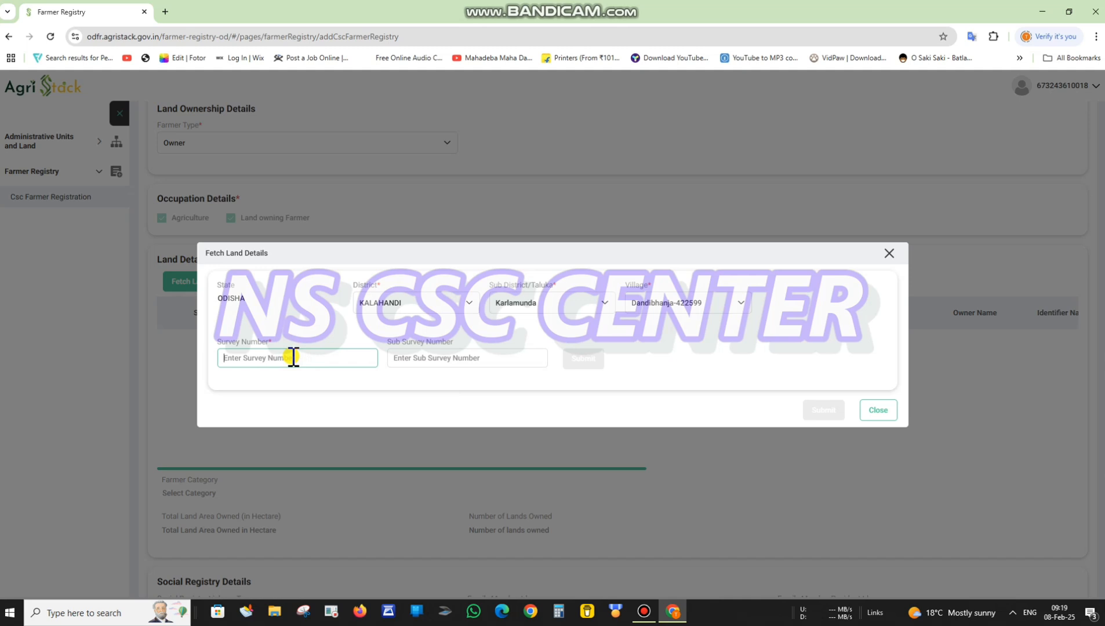
# Fetch survey number 761, pick the farmer as owner, and add the record to Owned Land.
pyautogui.write('61')
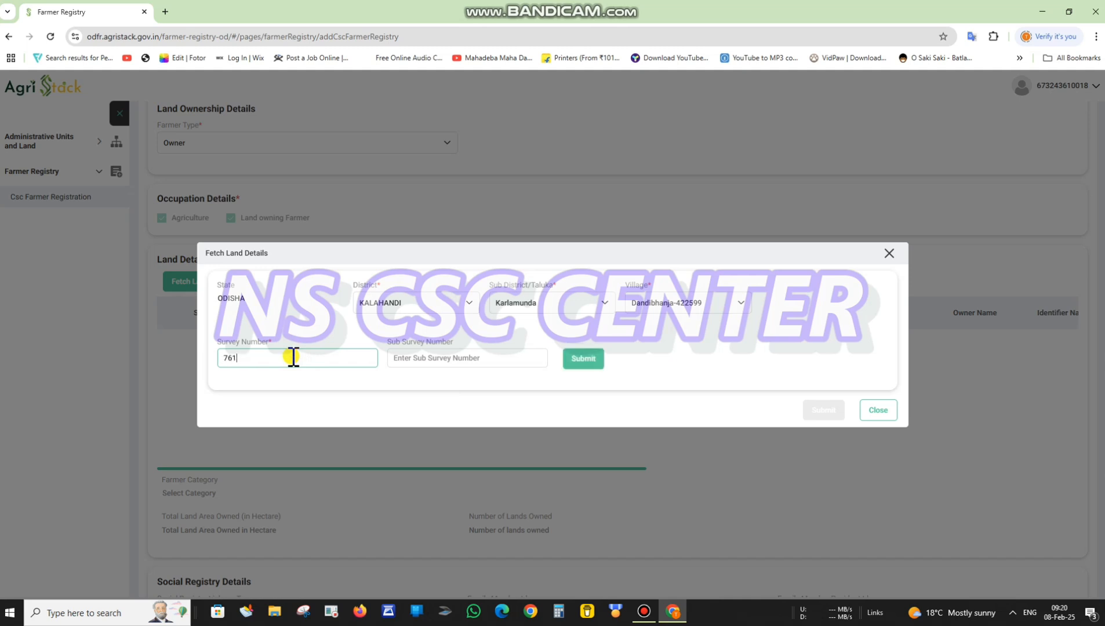
pyautogui.click(556, 357)
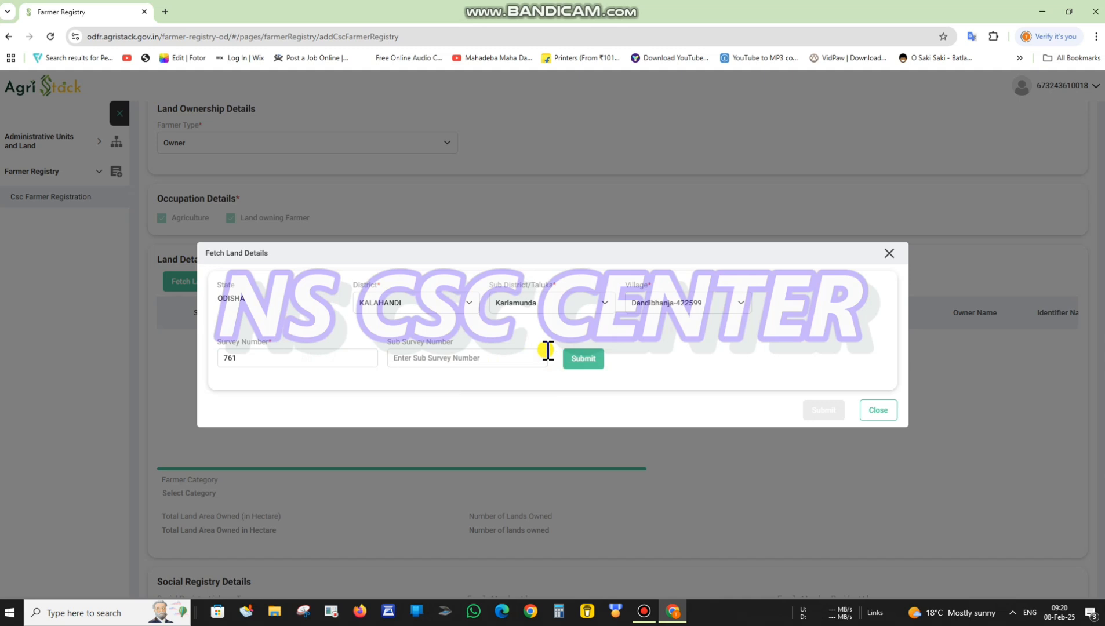
pyautogui.click(548, 341)
pyautogui.click(594, 364)
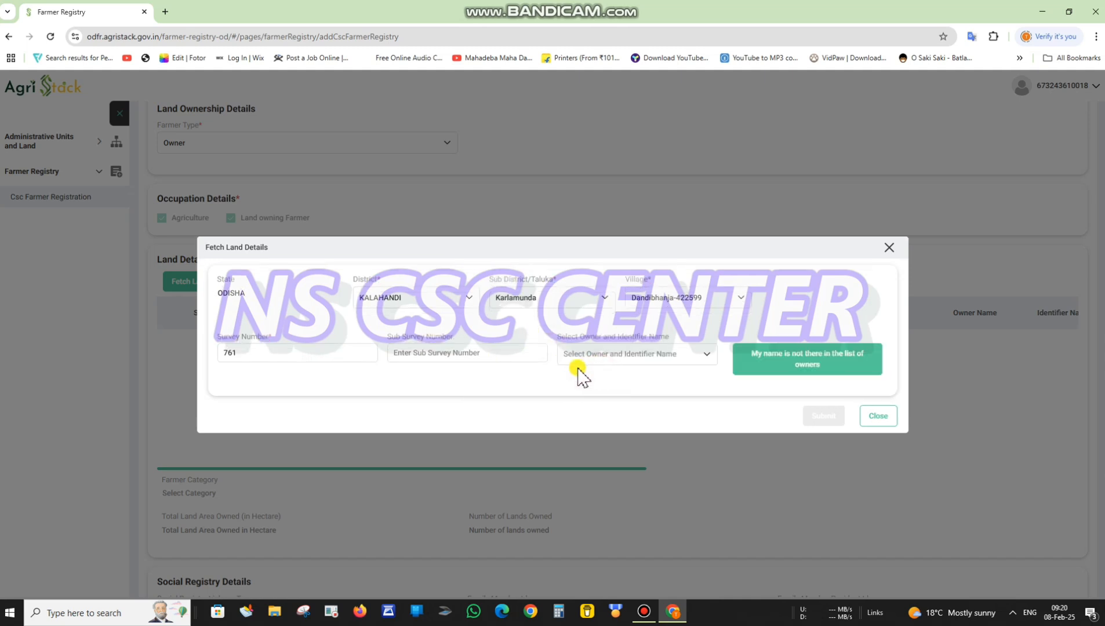
pyautogui.click(673, 354)
pyautogui.click(635, 383)
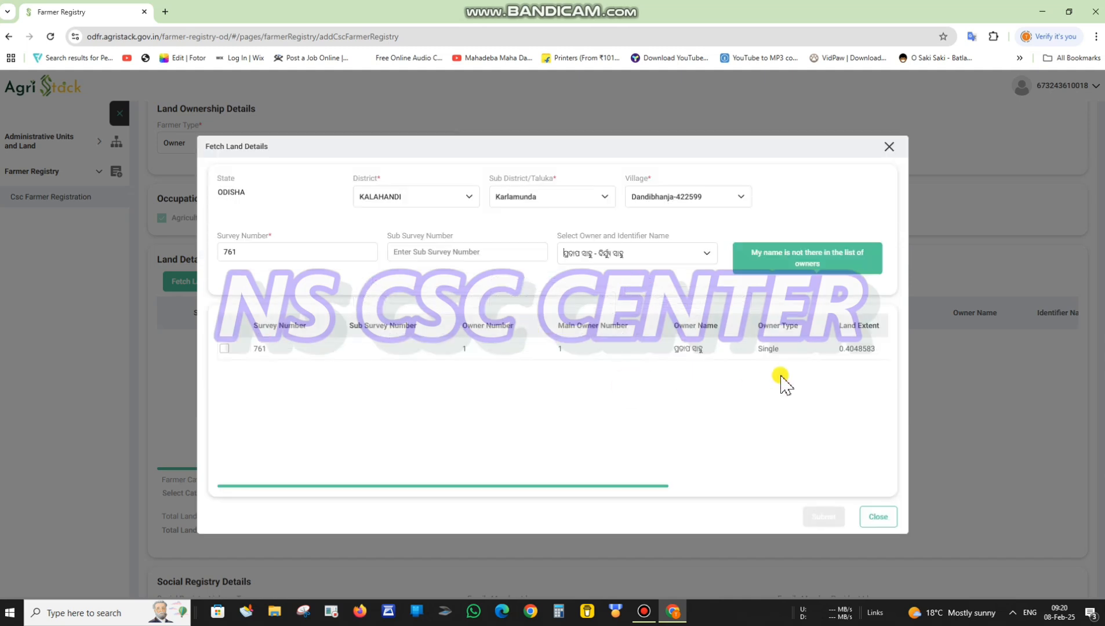
pyautogui.click(224, 349)
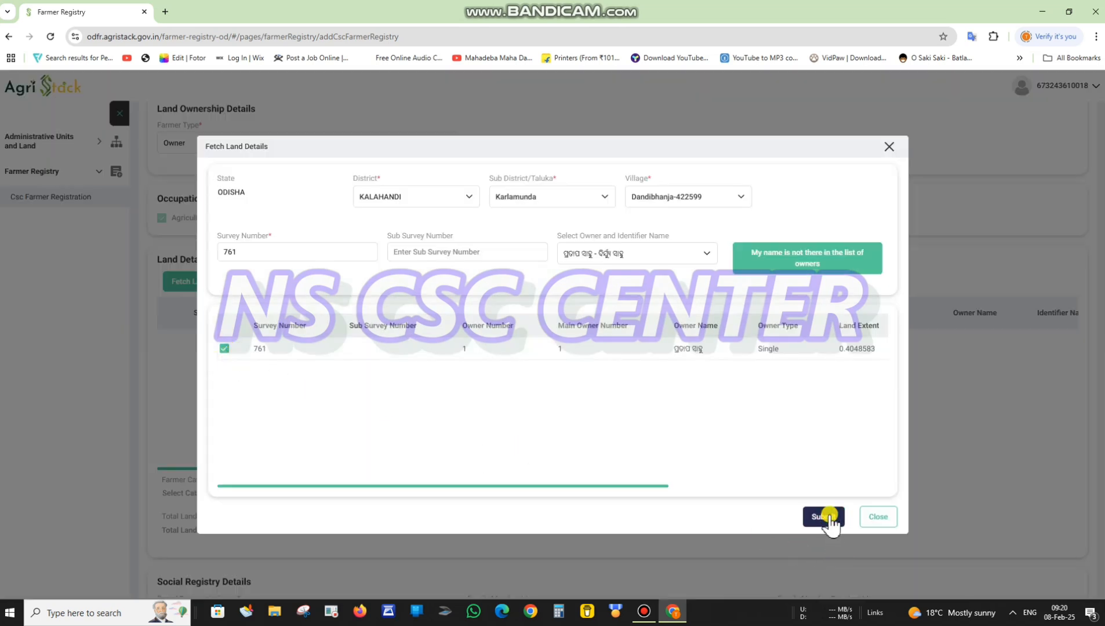
pyautogui.click(827, 517)
# Tick the survey 761 row and scroll the Owned Land table to check its Verified status.
pyautogui.click(173, 340)
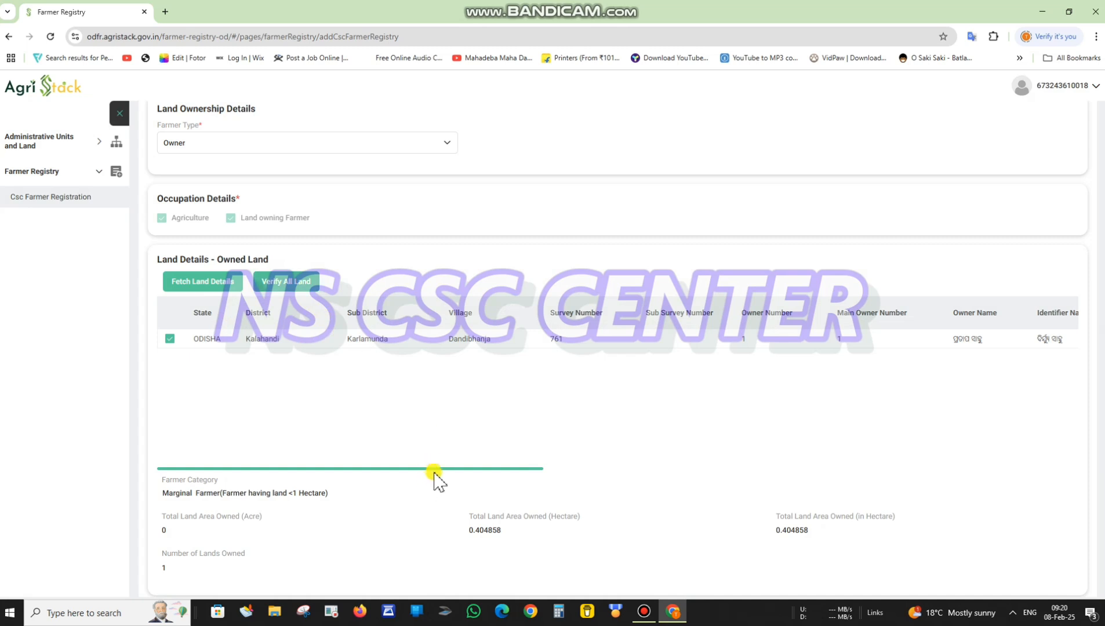
pyautogui.moveTo(434, 468); pyautogui.dragTo(1019, 484)
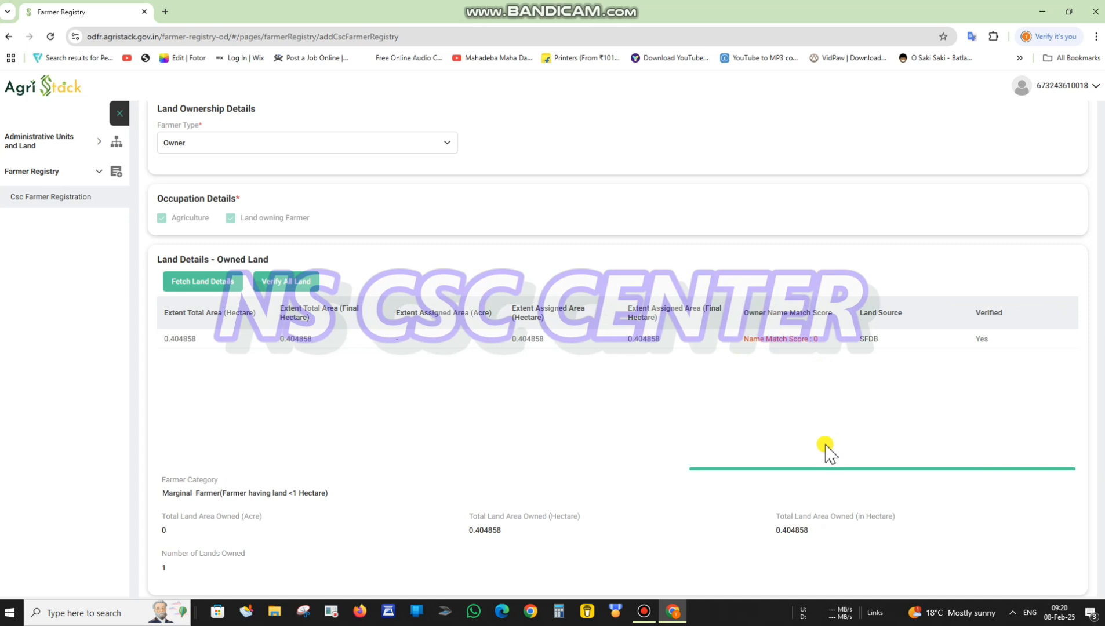
pyautogui.moveTo(793, 469); pyautogui.dragTo(3, 490)
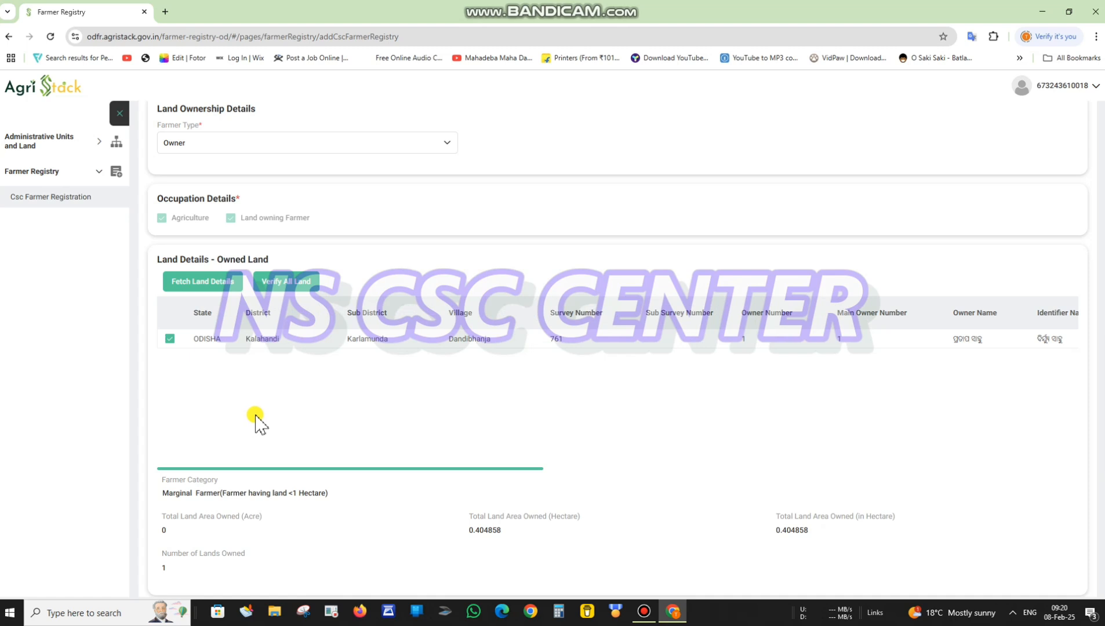
# Set Social Registry Linkage Type to PDS/Ration Card and the approving department to Revenue.
pyautogui.scroll(-7, 255, 420)
pyautogui.click(382, 247)
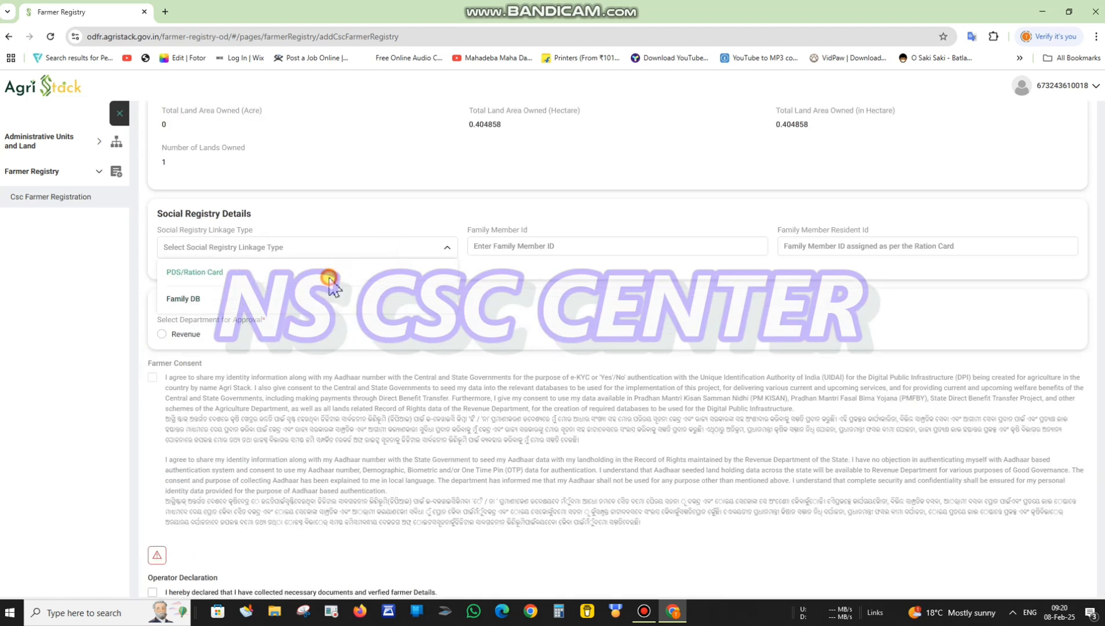
pyautogui.click(328, 272)
pyautogui.click(163, 334)
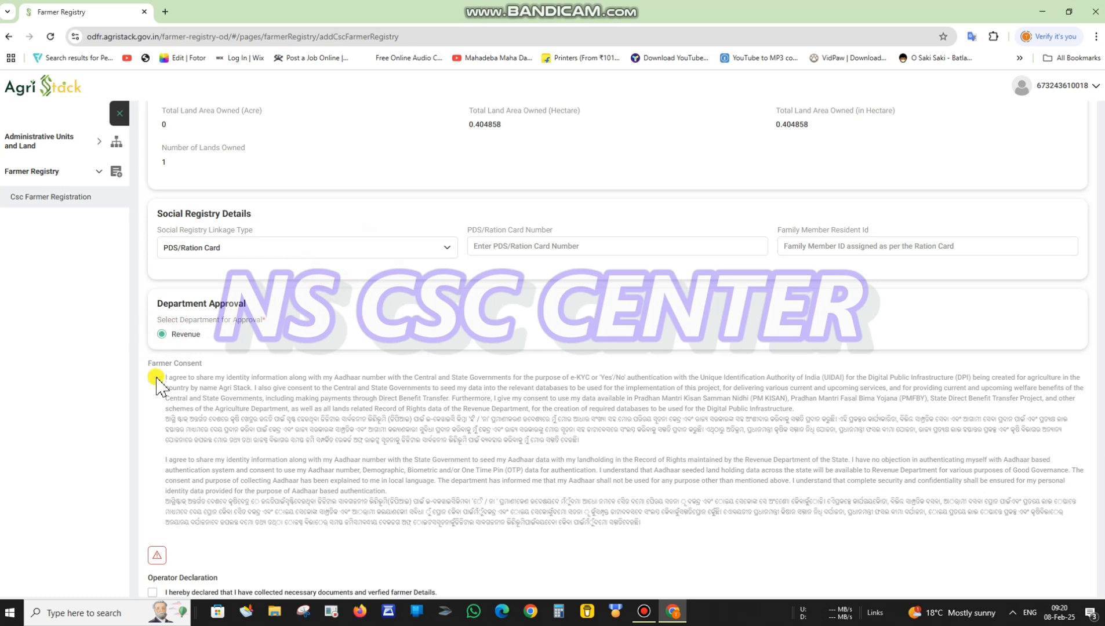
# Save the registration form and proceed to OTP-based e-signing.
pyautogui.scroll(-1, 458, 380)
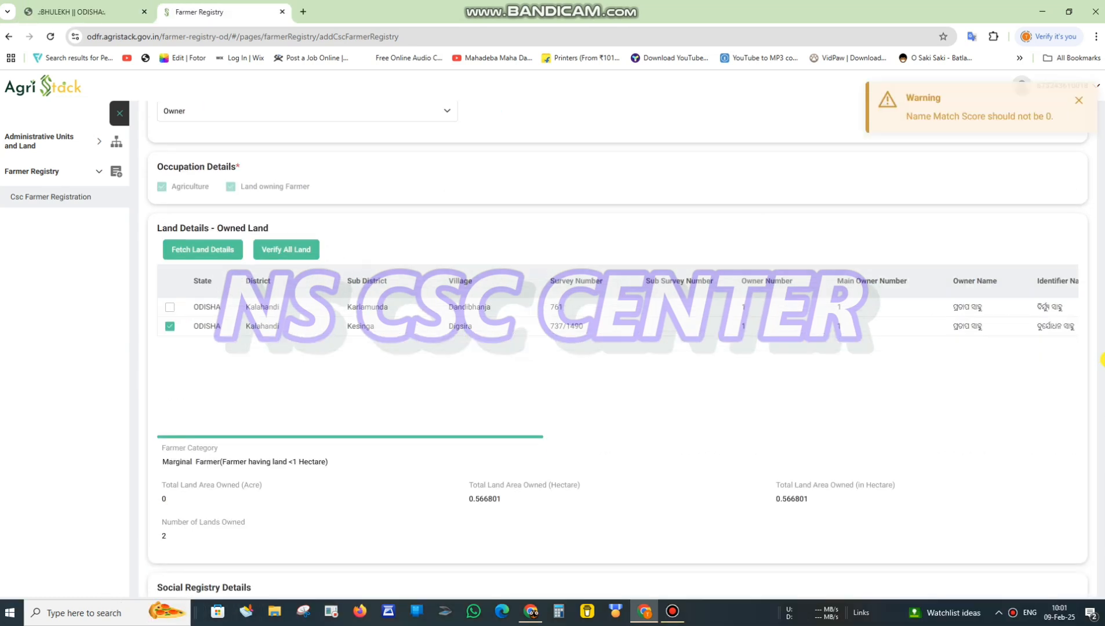
pyautogui.scroll(-7, 1008, 568)
pyautogui.click(1009, 565)
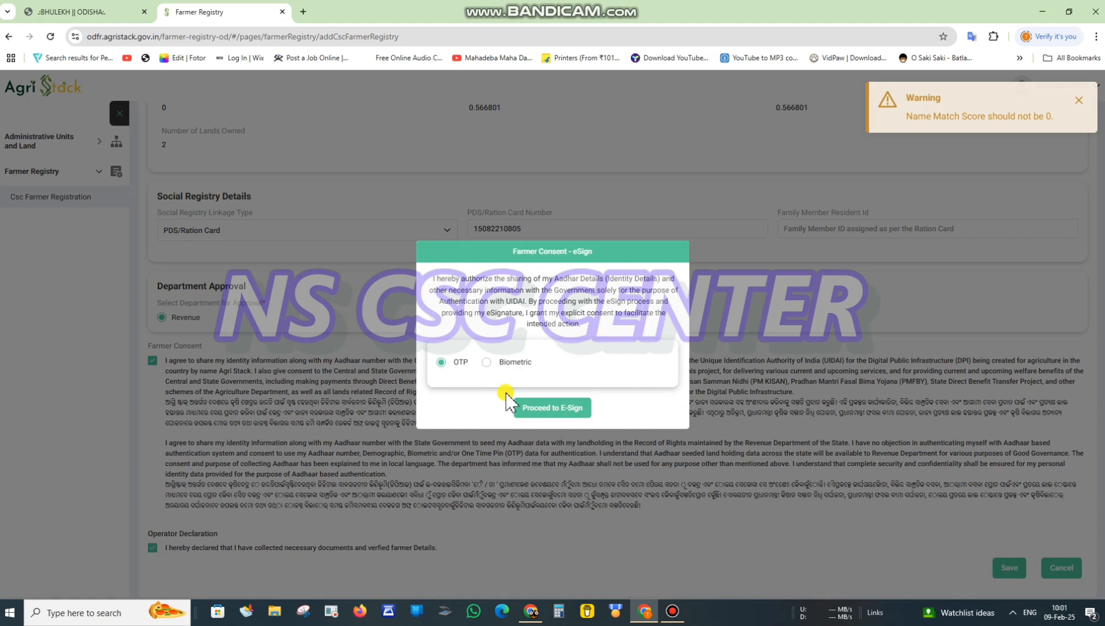
pyautogui.click(538, 405)
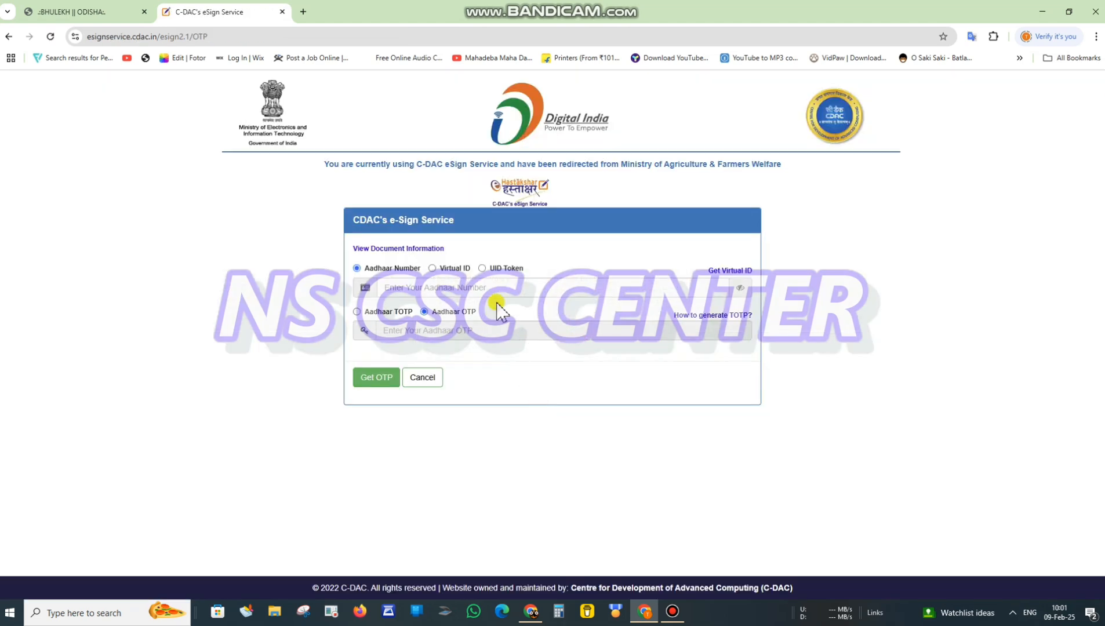
# E-sign the consent using the farmer's Aadhaar number and the OTP sent to their mobile.
pyautogui.click(506, 286)
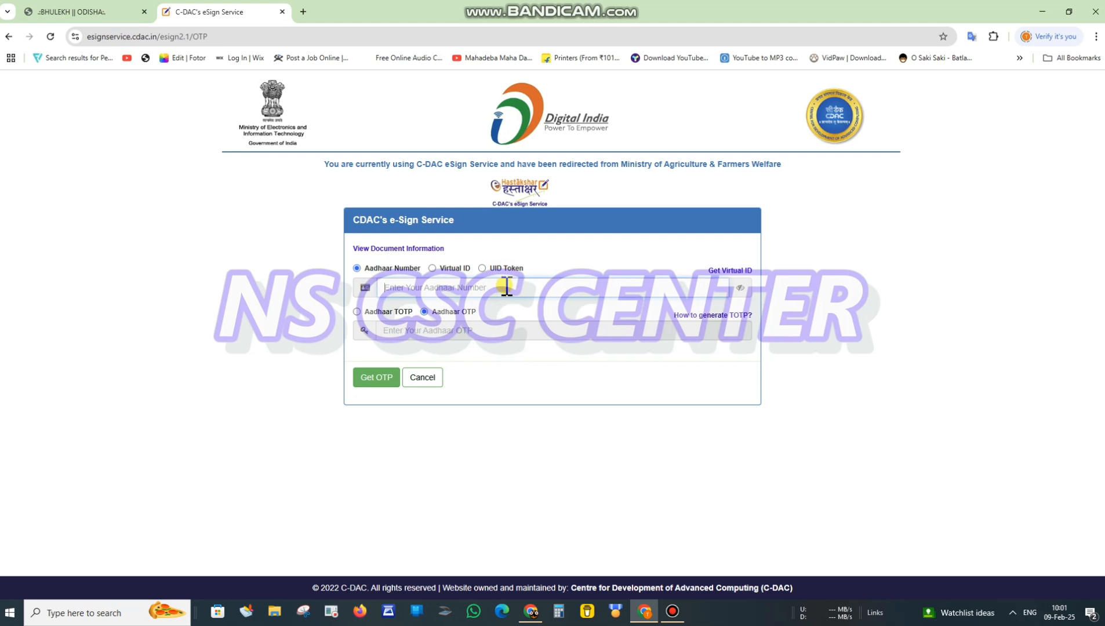
pyautogui.write('••')
pyautogui.click(375, 377)
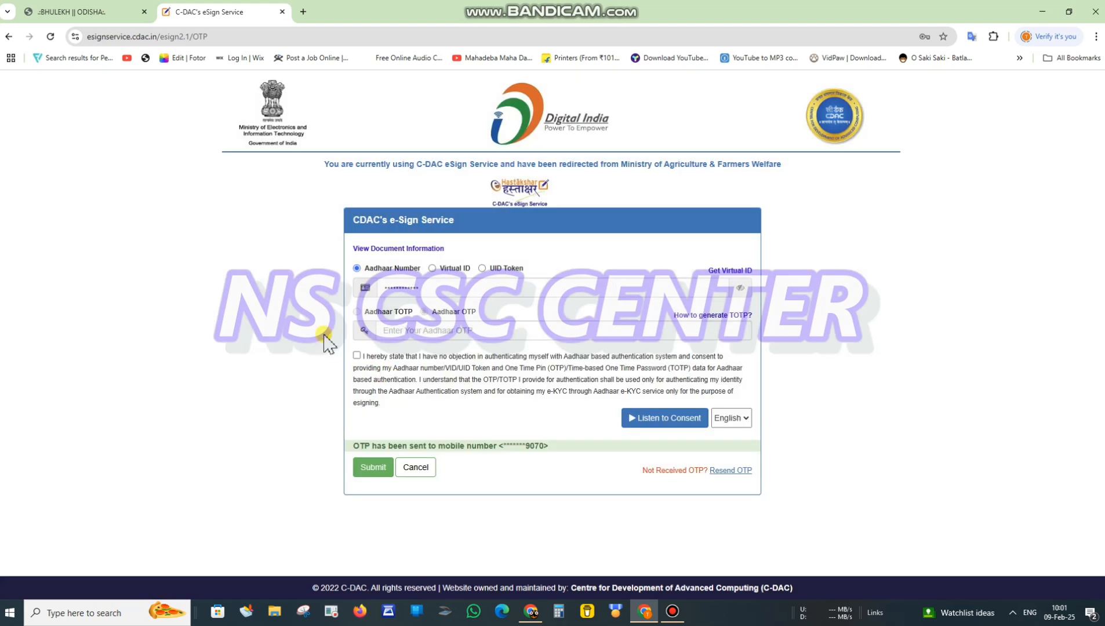
pyautogui.click(423, 339)
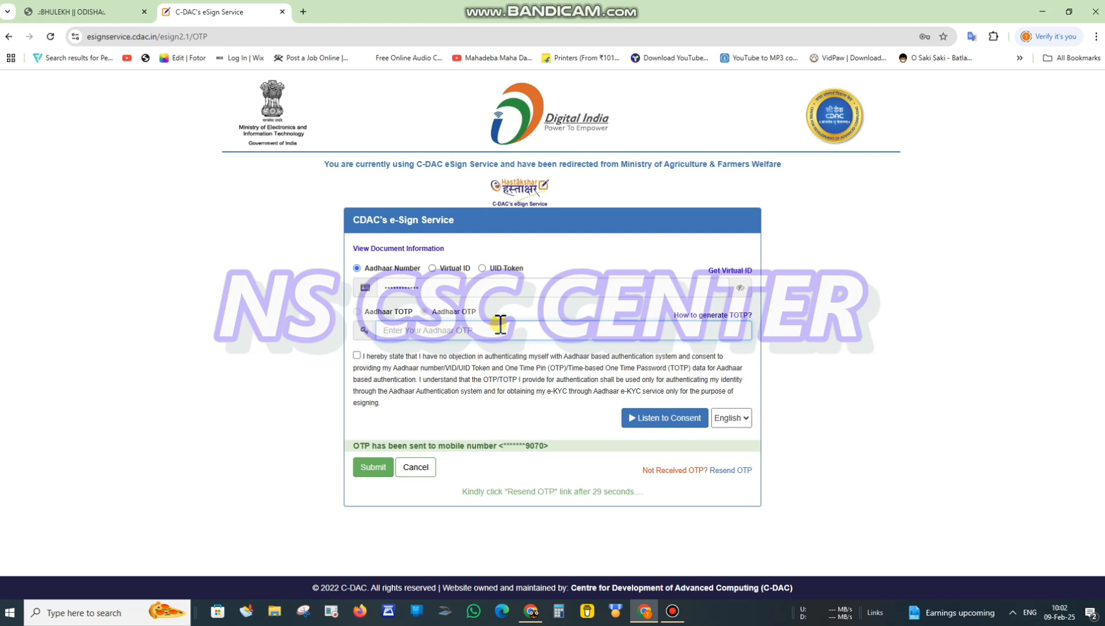
pyautogui.write('•')
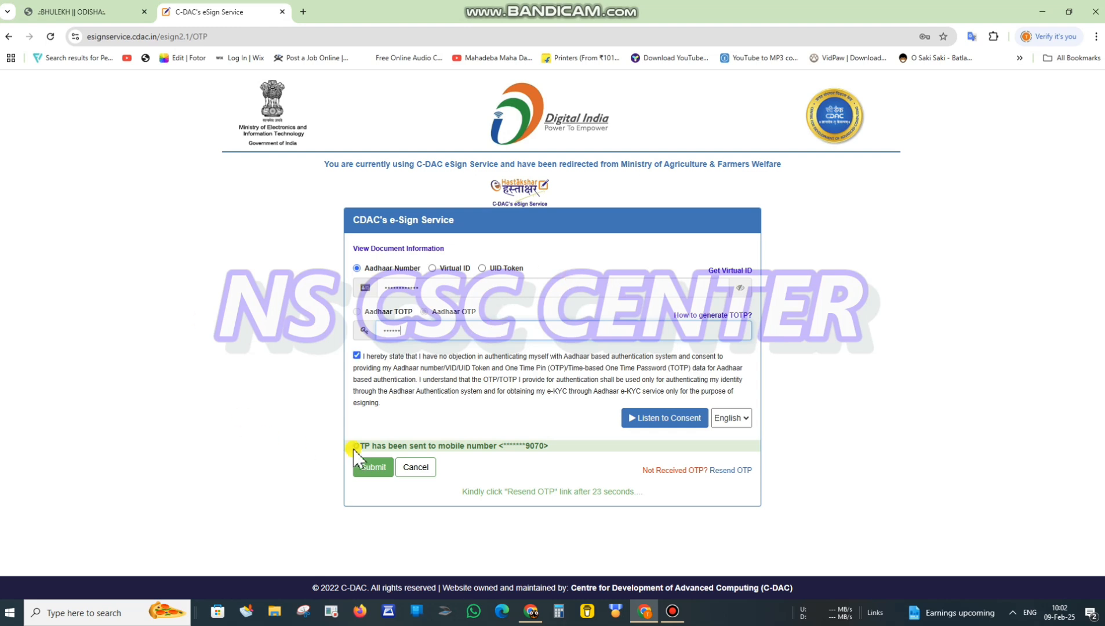
pyautogui.click(371, 467)
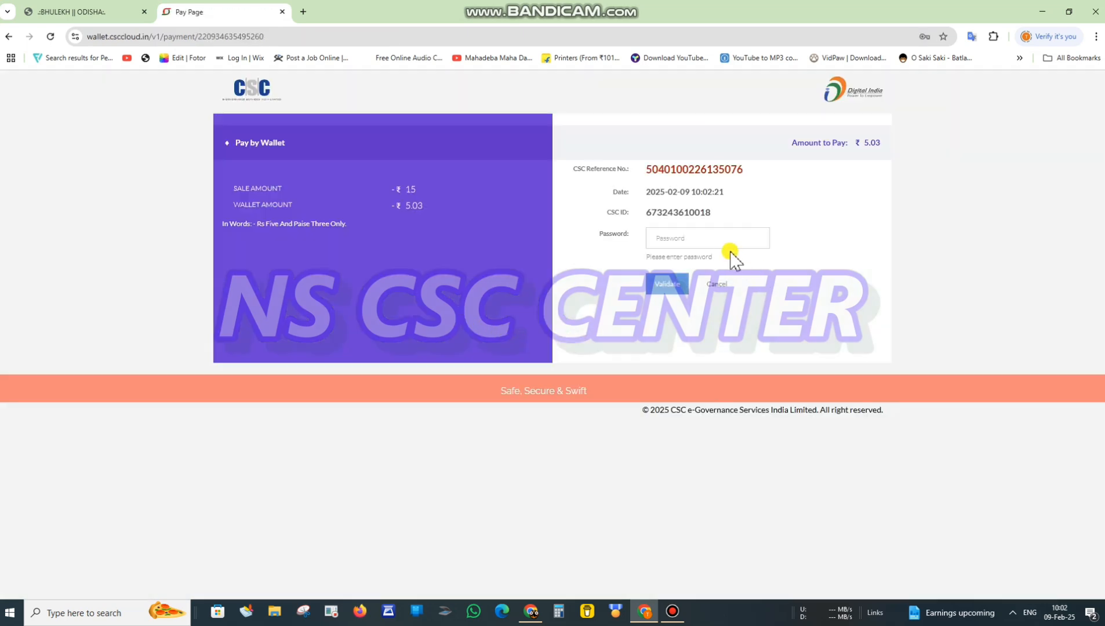
# Validate the saved CSC Wallet password, then pay ₹5.03 using the saved wallet PIN.
pyautogui.click(729, 245)
pyautogui.click(750, 302)
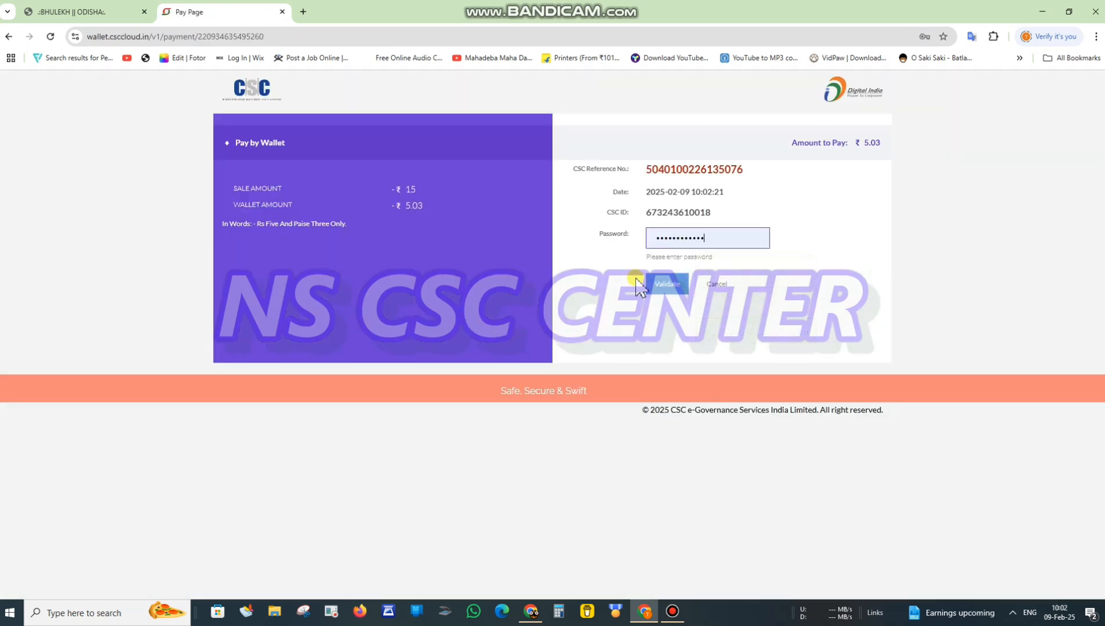
pyautogui.click(666, 284)
pyautogui.click(687, 238)
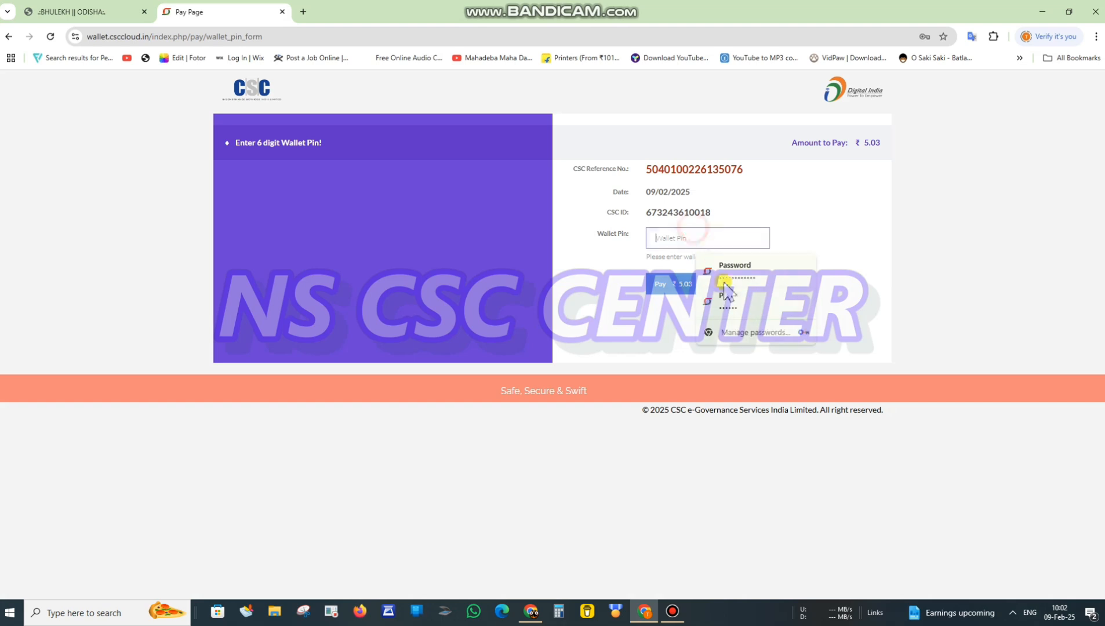
pyautogui.click(729, 304)
pyautogui.click(673, 283)
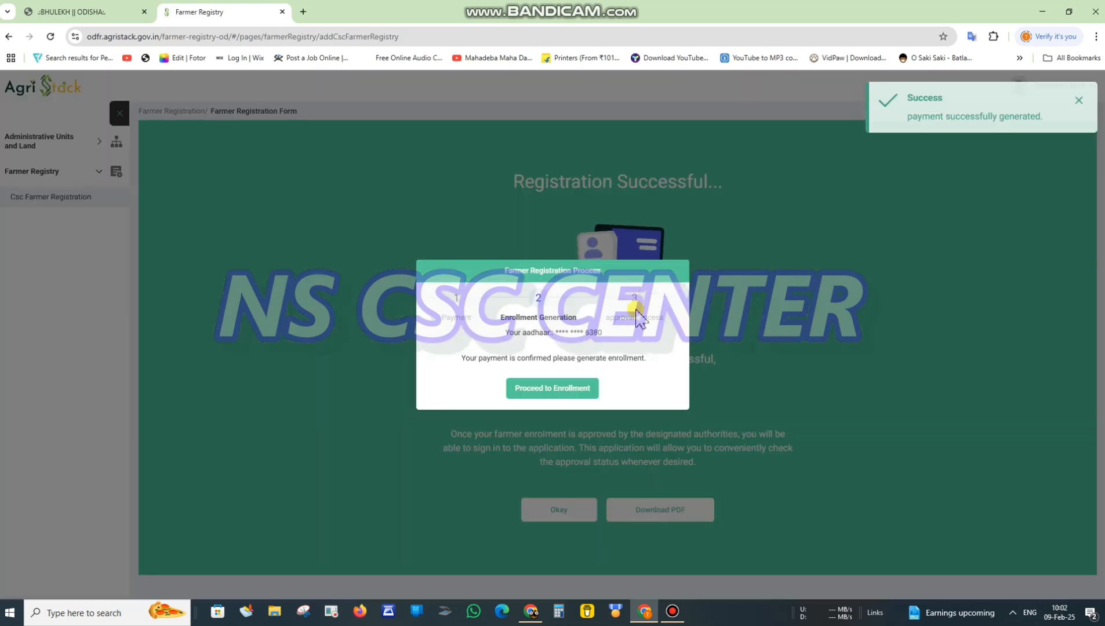
# Generate the enrollment number, submit it for approval, and save the registration details as a PDF.
pyautogui.click(579, 389)
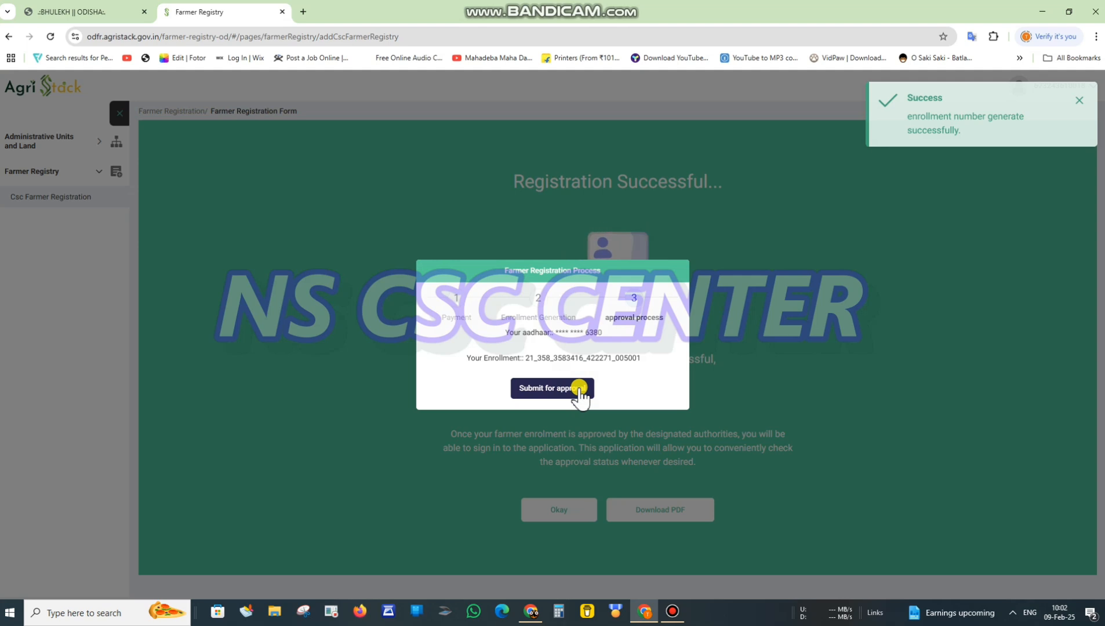
pyautogui.click(578, 387)
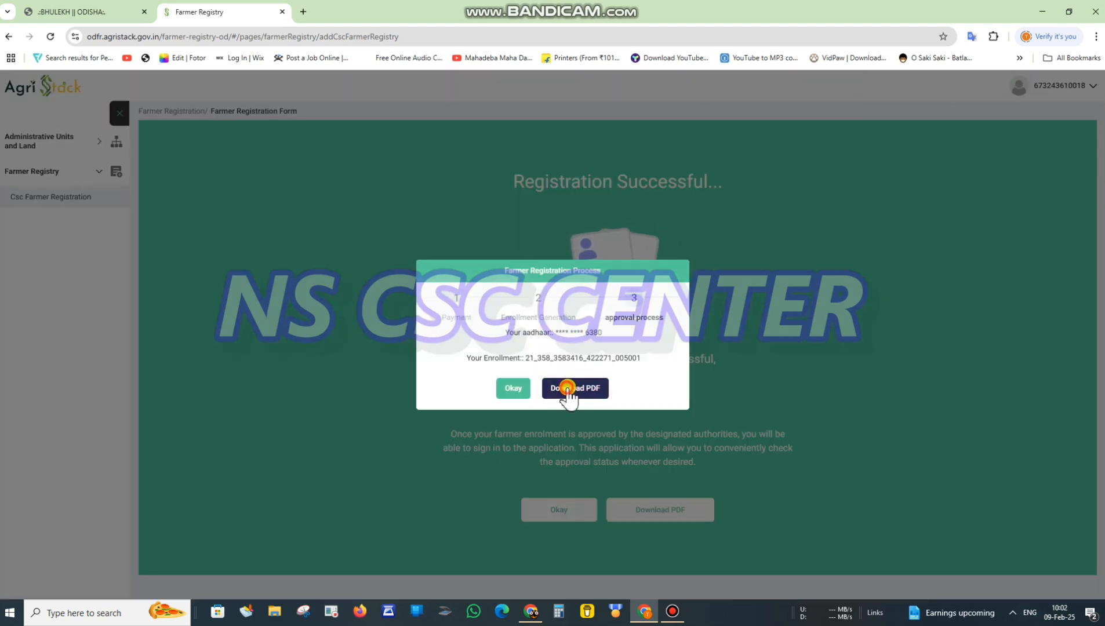
pyautogui.click(593, 390)
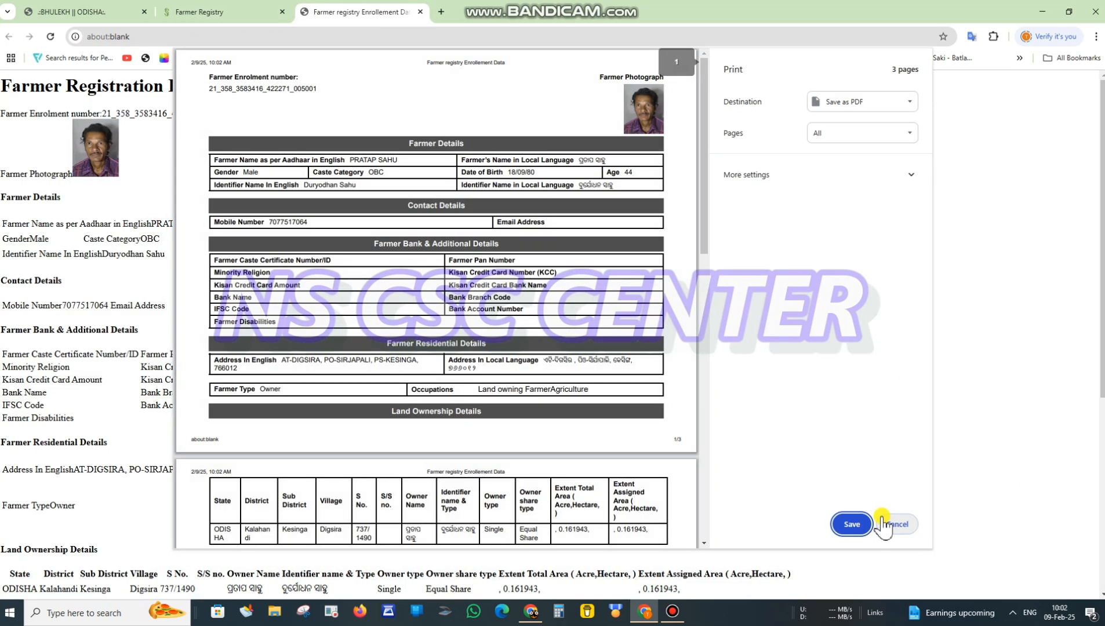
pyautogui.click(894, 522)
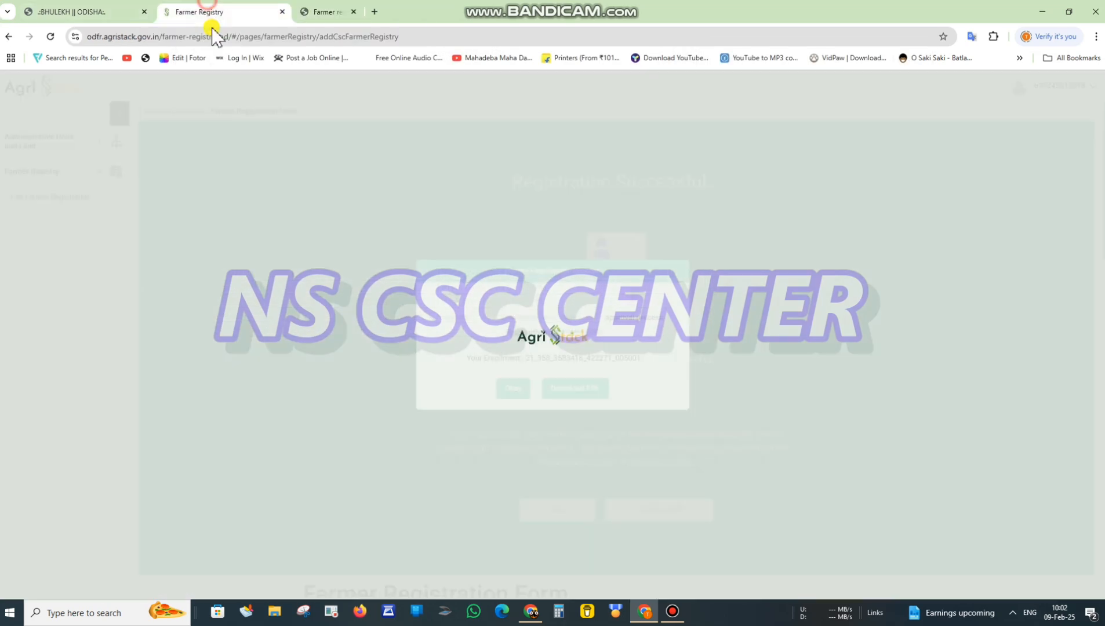